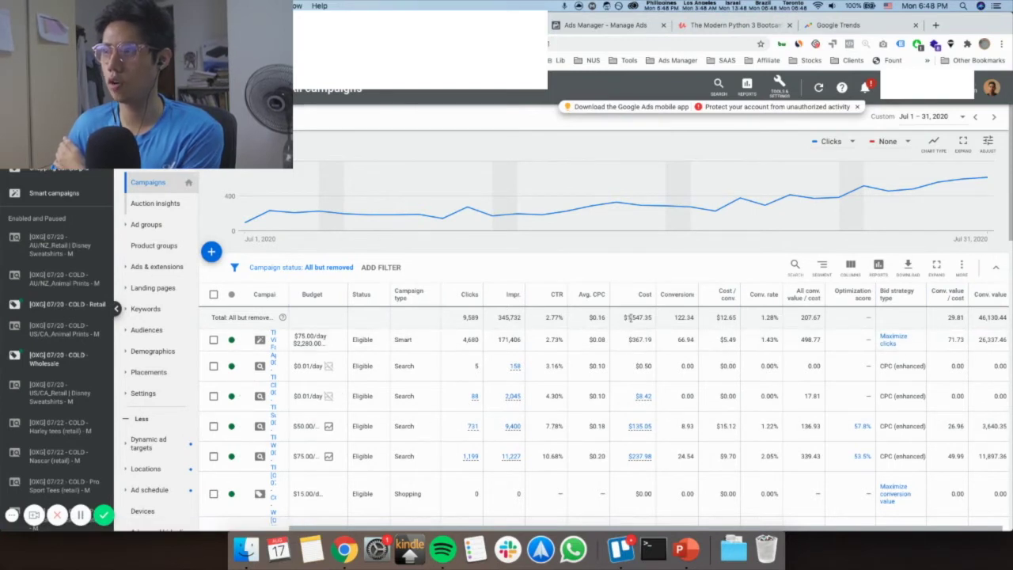
# Step: Highlight the total cost of all campaigns for July 2020 and review the neighbouring conversion figures
pyautogui.moveTo(630, 317); pyautogui.dragTo(651, 317)
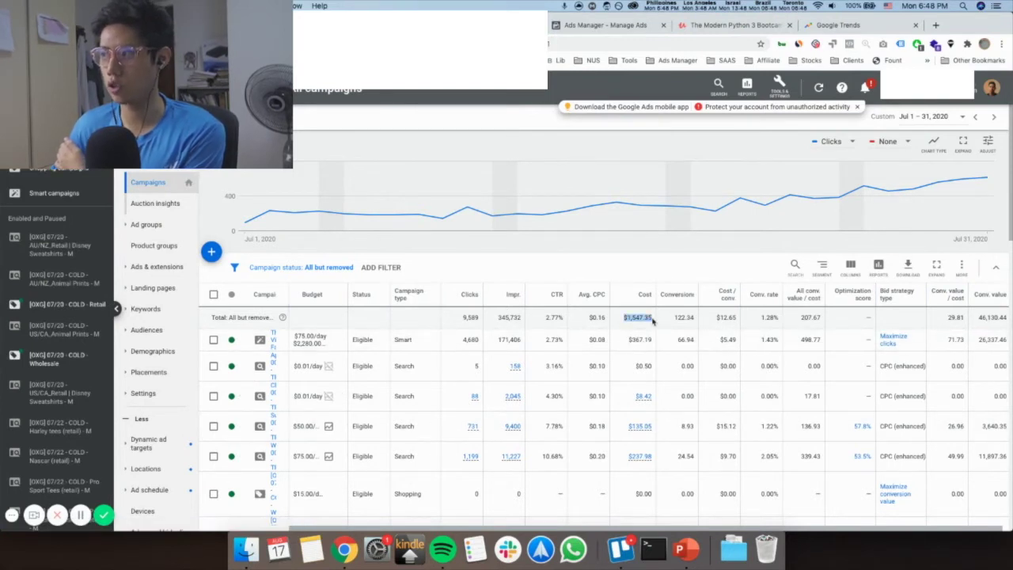
pyautogui.hscroll(1, 688, 328)
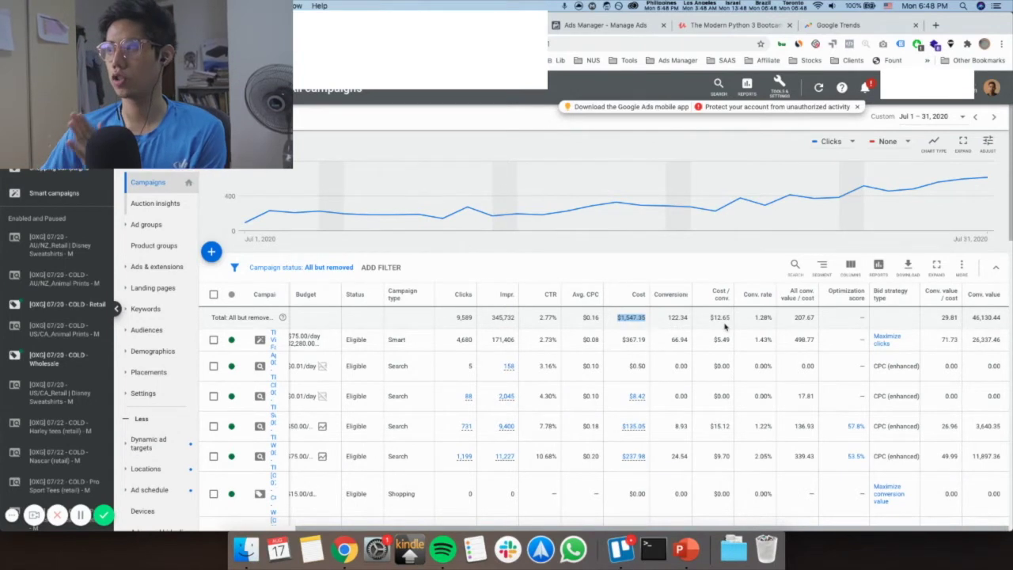
pyautogui.scroll(-1, 724, 326)
pyautogui.scroll(1, 1000, 317)
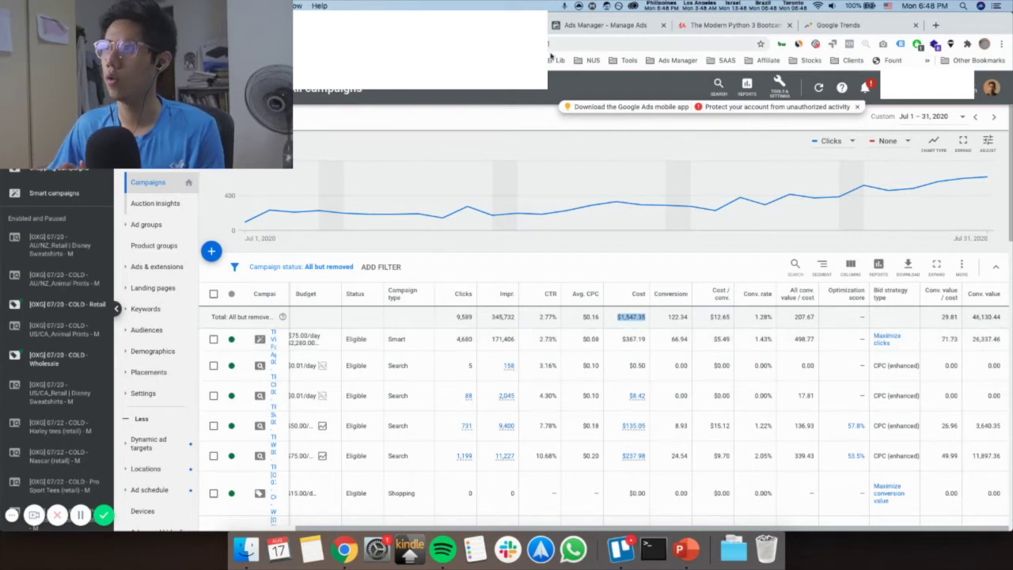
# Step: Switch to Facebook Ads Manager, refresh last month's campaign data, and examine the remaining result columns
pyautogui.click(576, 27)
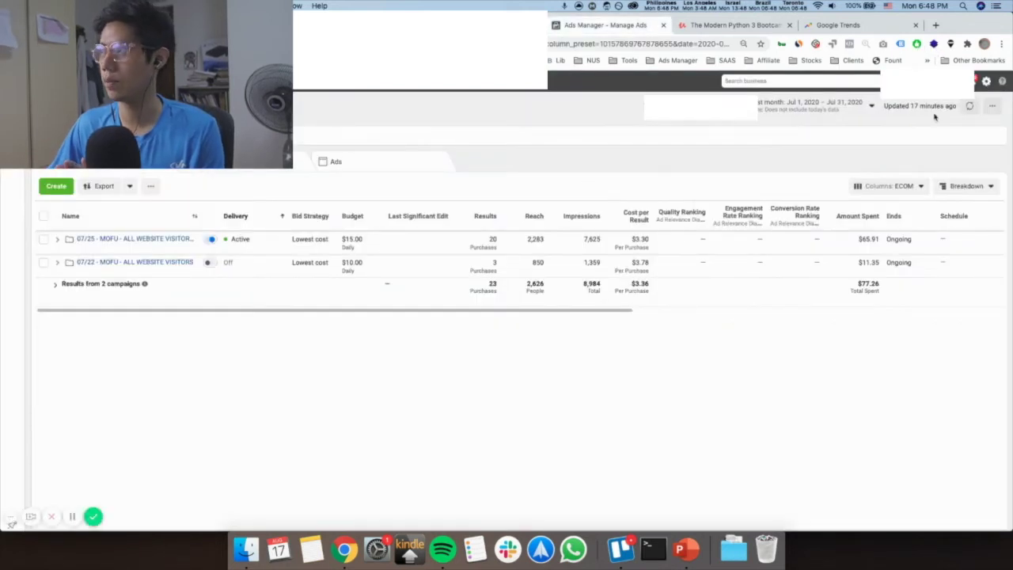
pyautogui.click(969, 105)
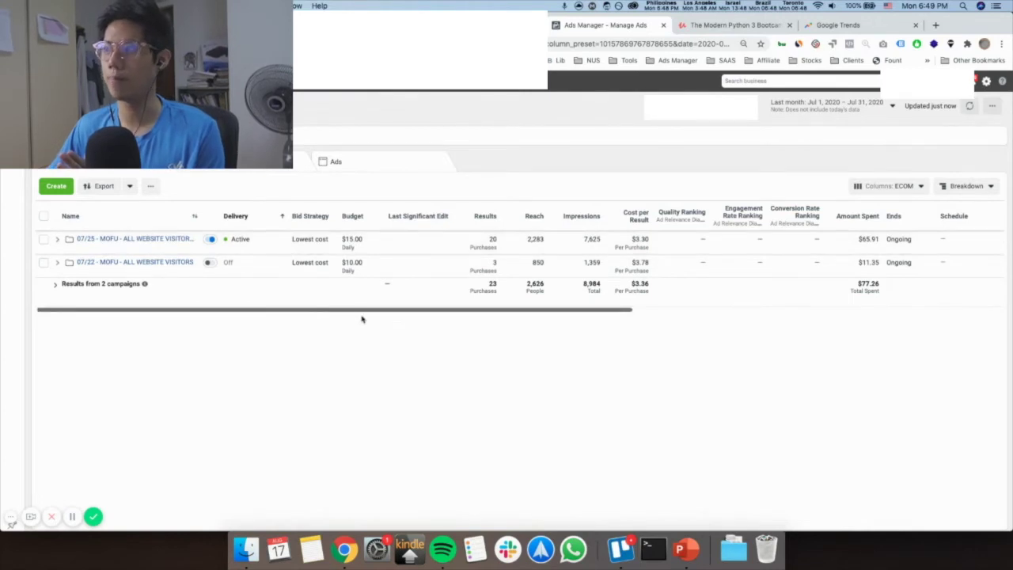
pyautogui.hscroll(2, 362, 317)
pyautogui.hscroll(10, 828, 340)
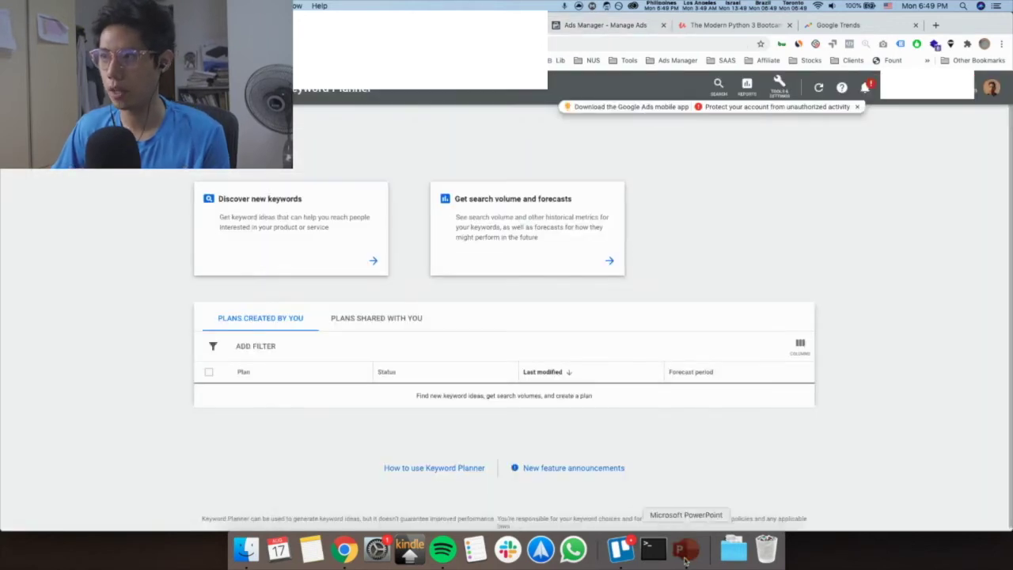
# Step: Switch to the PowerPoint presentation, show the Traffic Sources slide, and highlight its FB/IG retargeting text
pyautogui.click(686, 548)
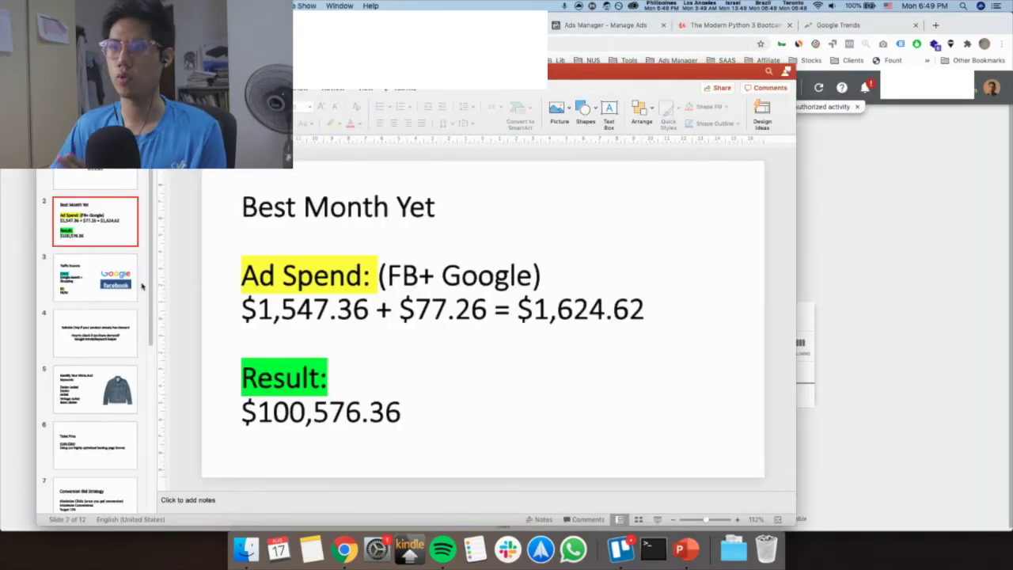
pyautogui.click(95, 277)
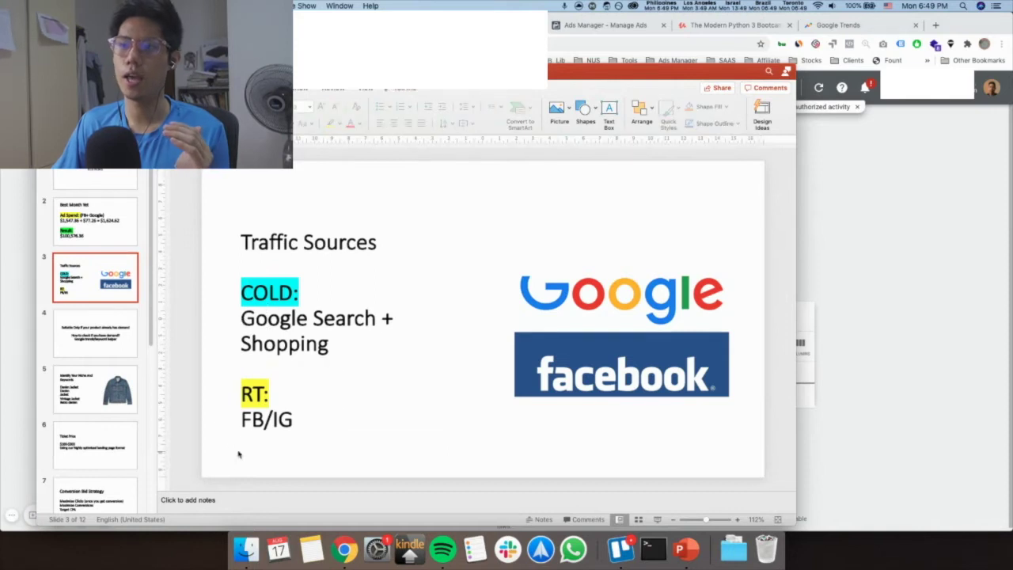
pyautogui.click(252, 419)
pyautogui.moveTo(298, 422); pyautogui.dragTo(247, 425)
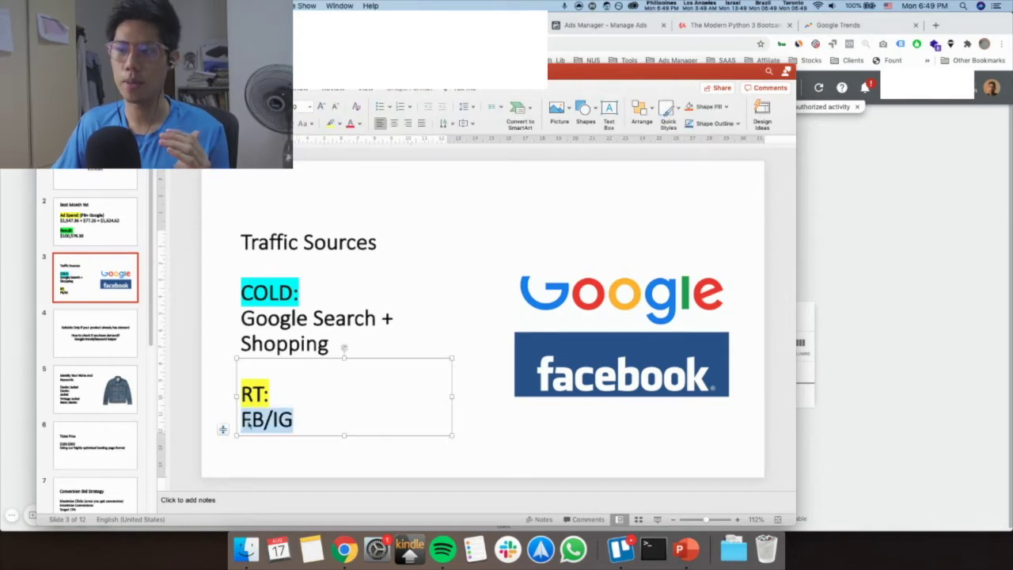
pyautogui.click(222, 372)
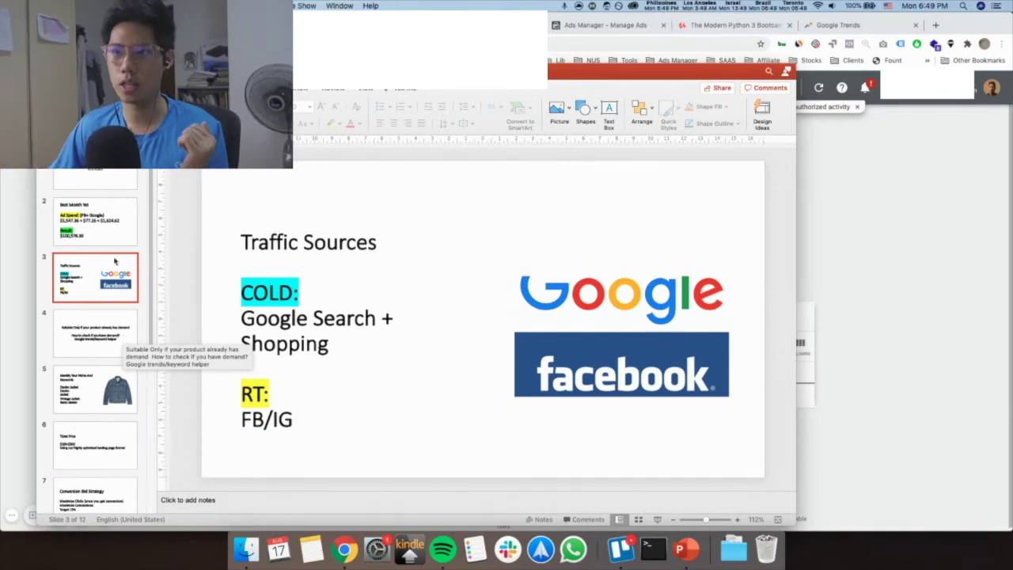
# Step: Show slide 4 about checking product demand with Google Trends and the keyword helper
pyautogui.click(110, 222)
pyautogui.click(106, 177)
pyautogui.click(114, 273)
pyautogui.click(116, 340)
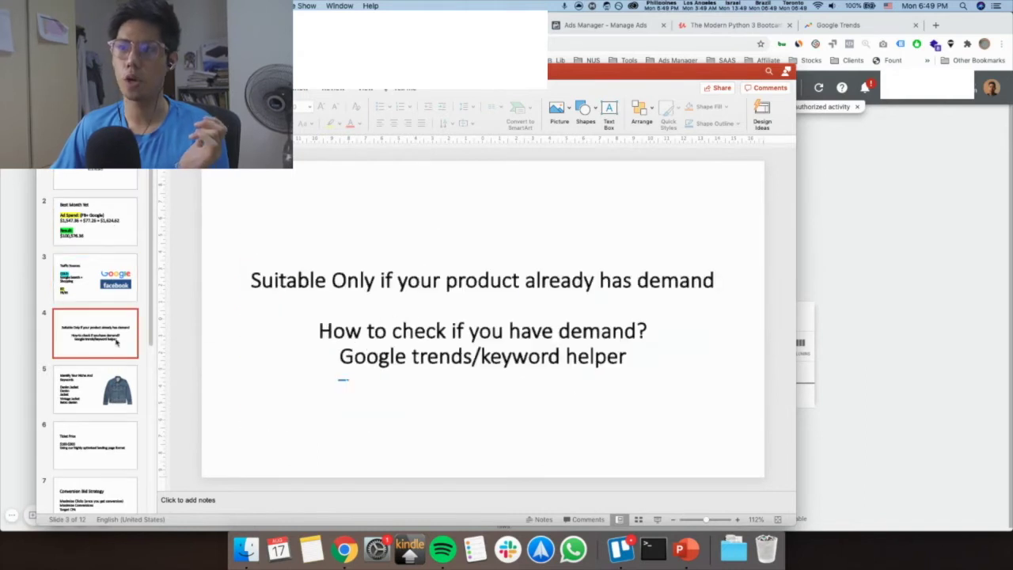
pyautogui.scroll(-2, 116, 340)
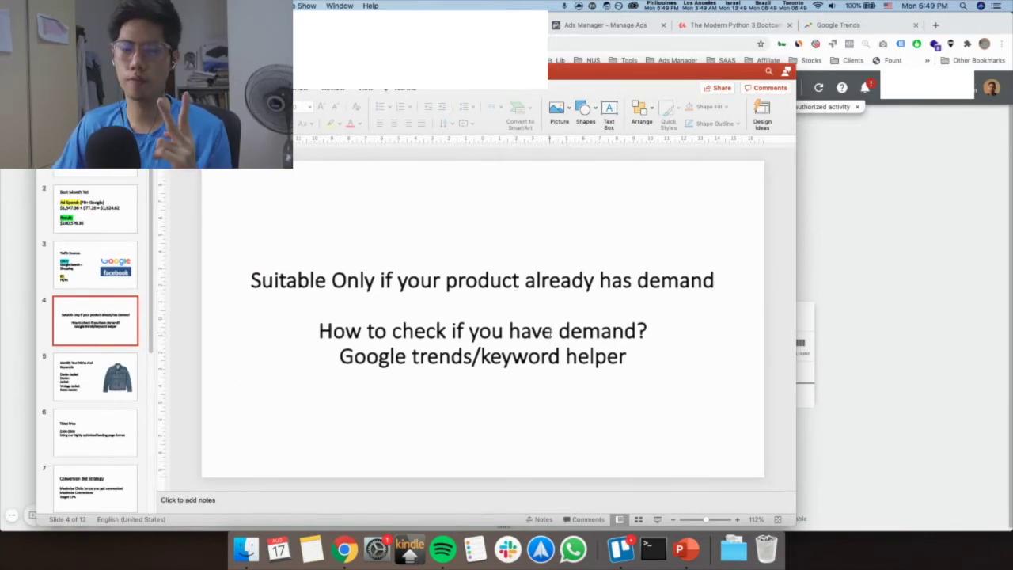
# Step: Switch to Google Trends in the browser, search for "denim jacket", and set the time range to Past 5 years
pyautogui.click(866, 280)
pyautogui.hotkey('ctrl', 'Tab')
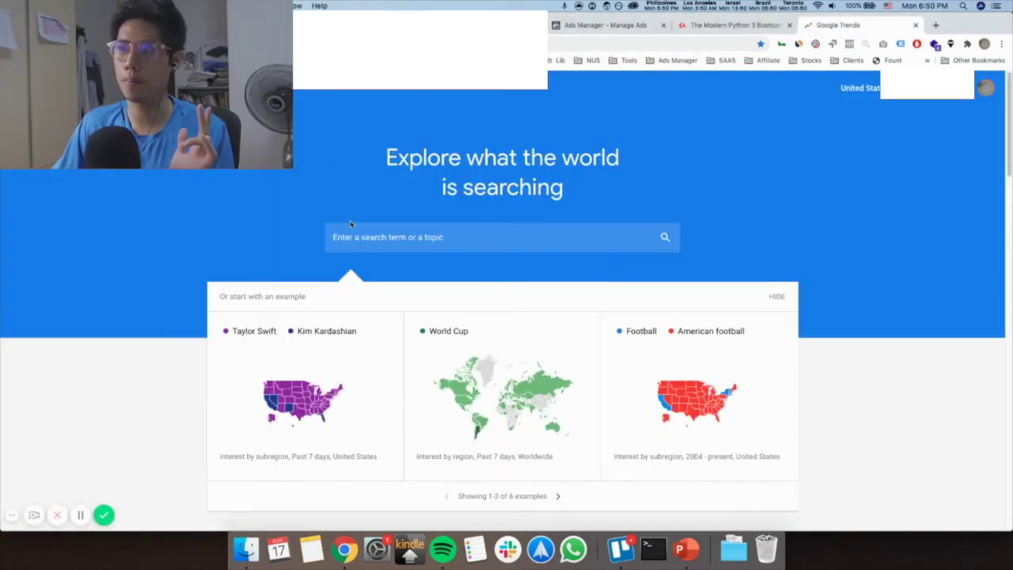
pyautogui.click(366, 232)
pyautogui.write('deni')
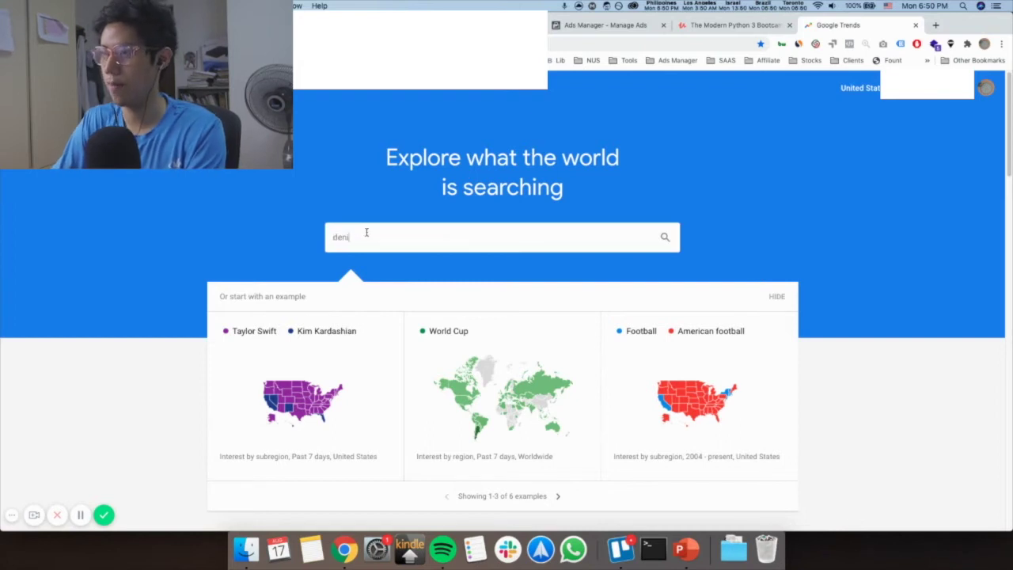
pyautogui.write('m jack')
pyautogui.press('BackSpace')
pyautogui.press('BackSpace')
pyautogui.press('BackSpace')
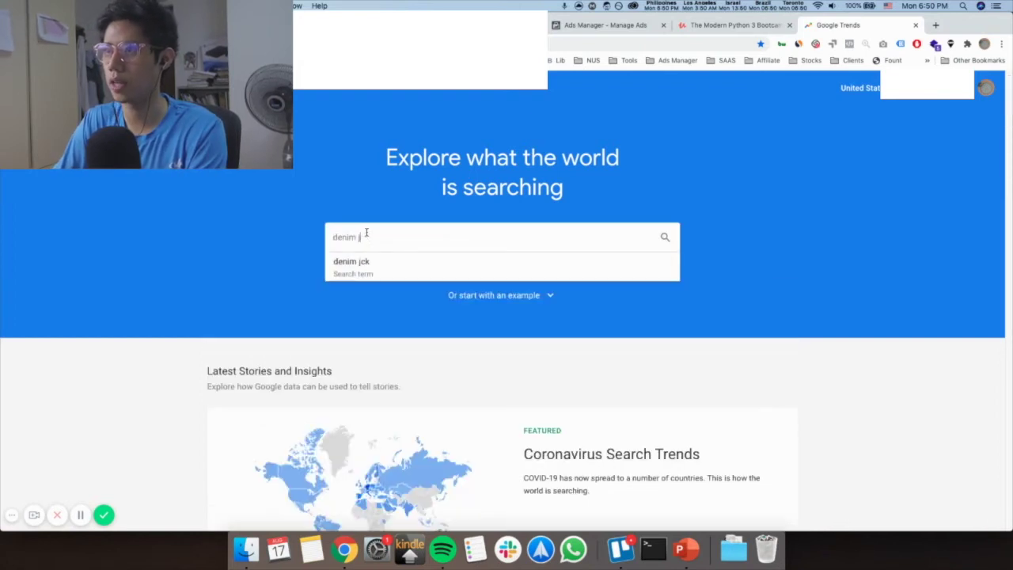
pyautogui.write('jacket')
pyautogui.press('Return')
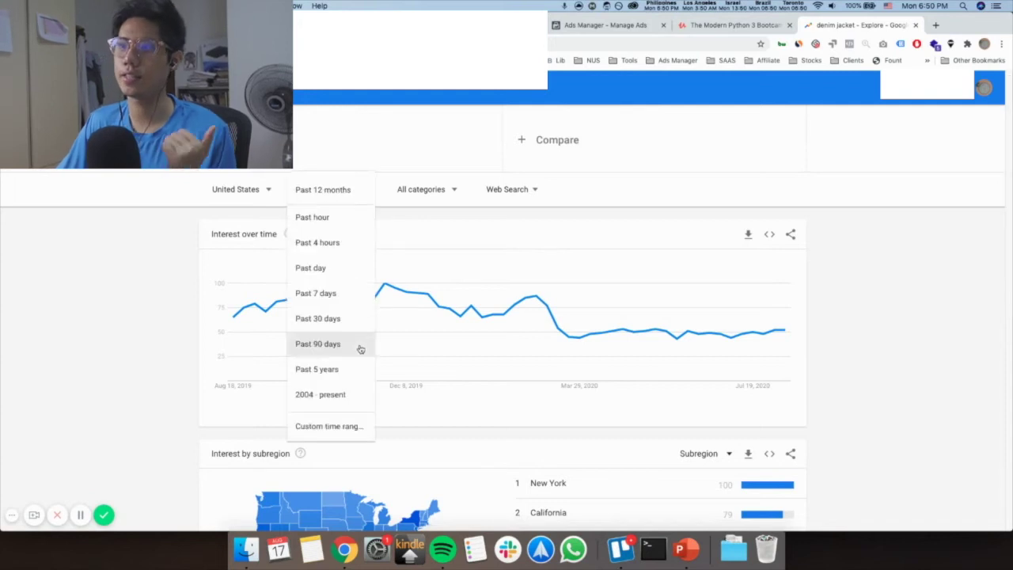
pyautogui.click(339, 369)
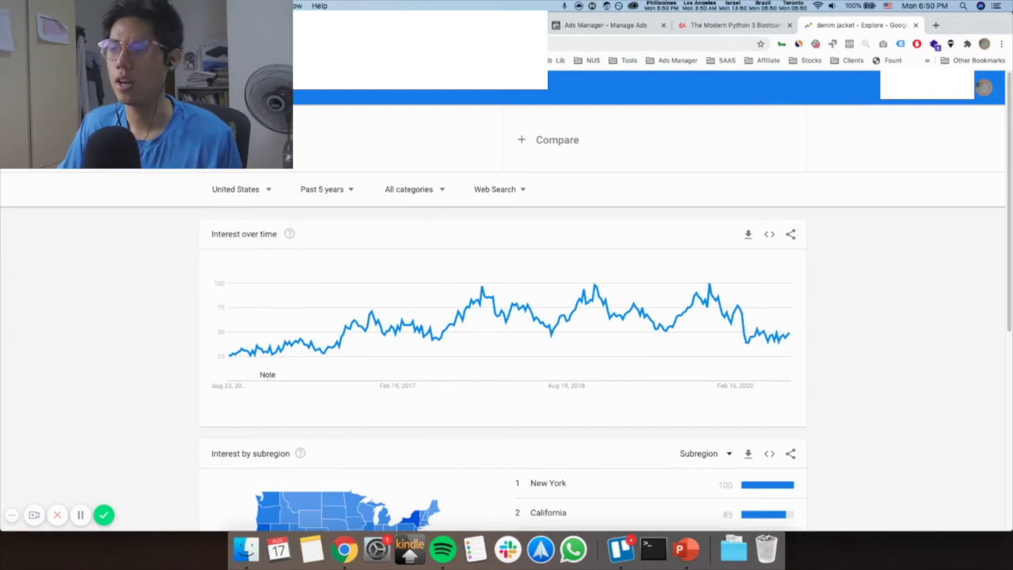
# Step: Switch to Google Ads Keyword Planner and look up where it is listed among the planning tools
pyautogui.hotkey('ctrl', 'shift', 'Tab')
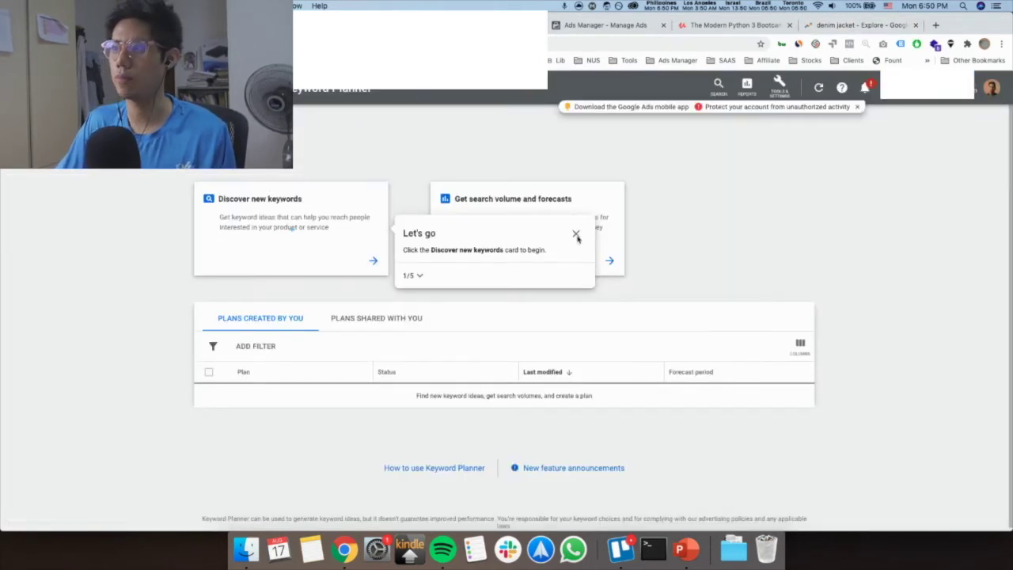
pyautogui.click(696, 181)
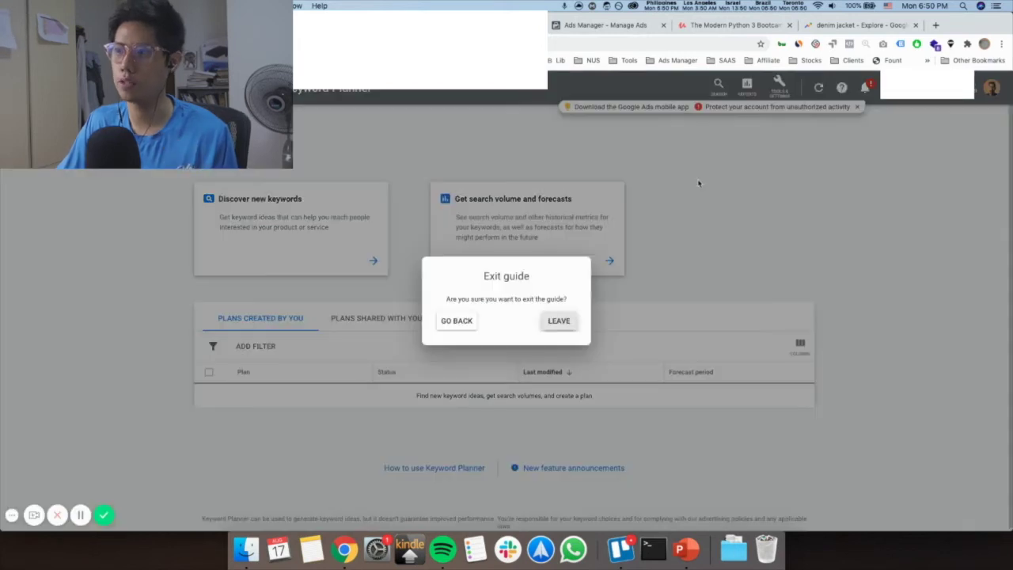
pyautogui.click(456, 321)
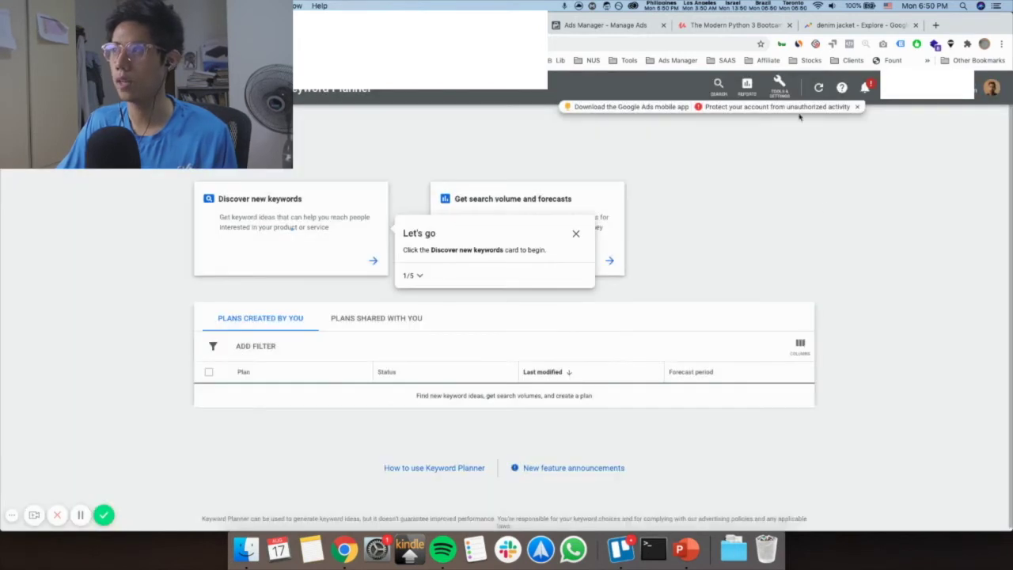
pyautogui.click(779, 86)
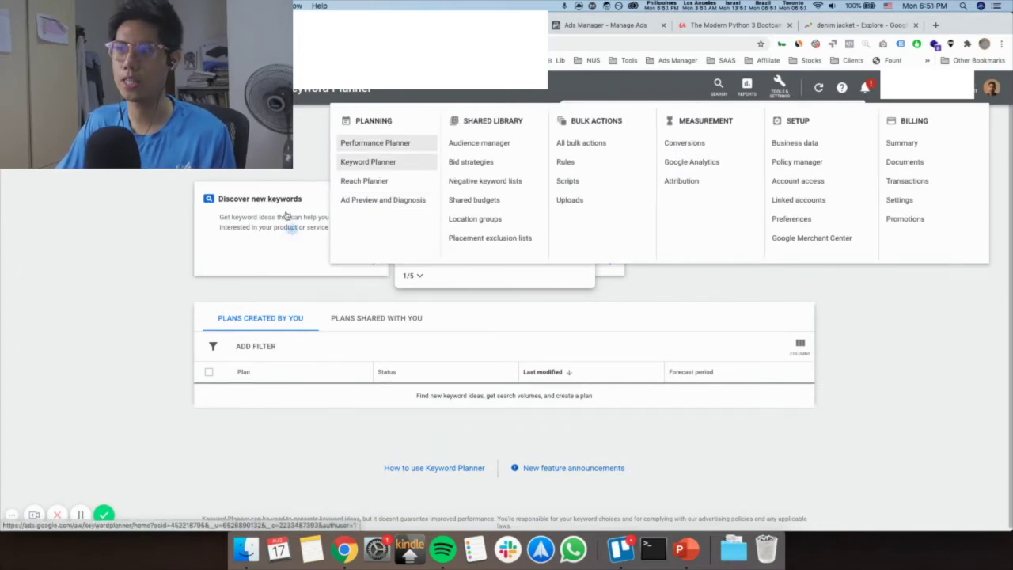
pyautogui.click(111, 231)
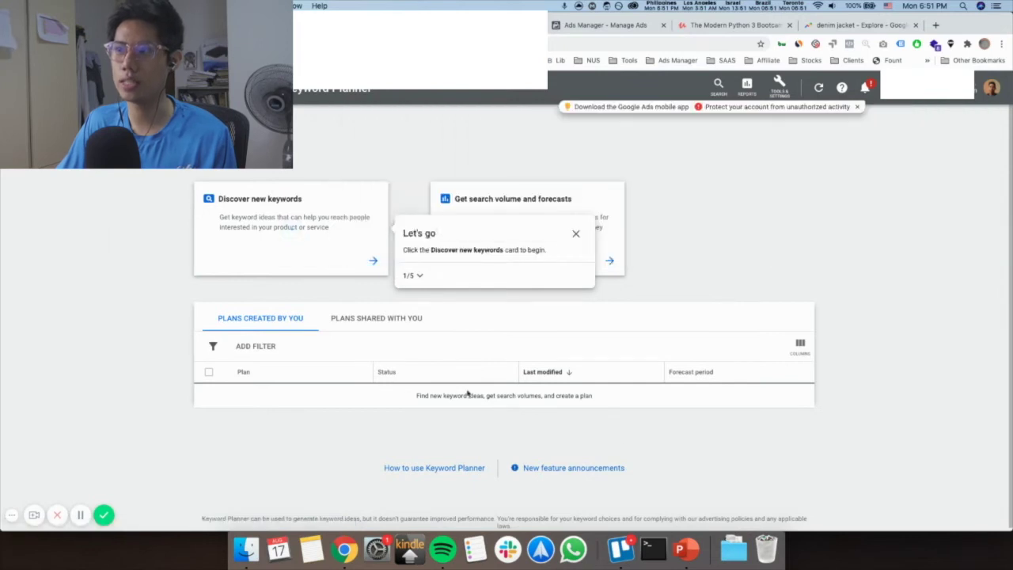
# Step: Discover new keywords for "denim jacket", keeping English and United States as the language and location
pyautogui.click(575, 233)
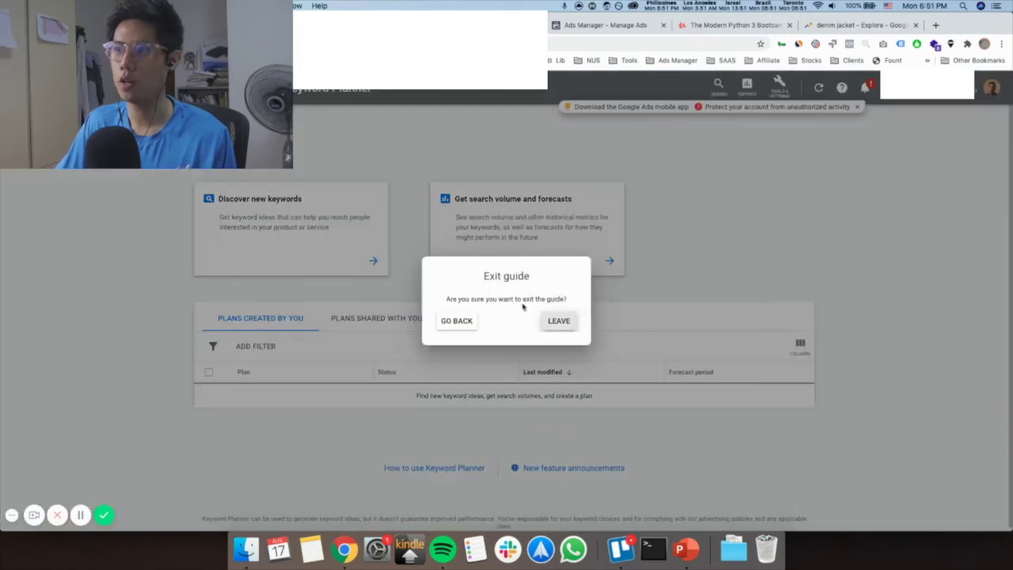
pyautogui.click(456, 320)
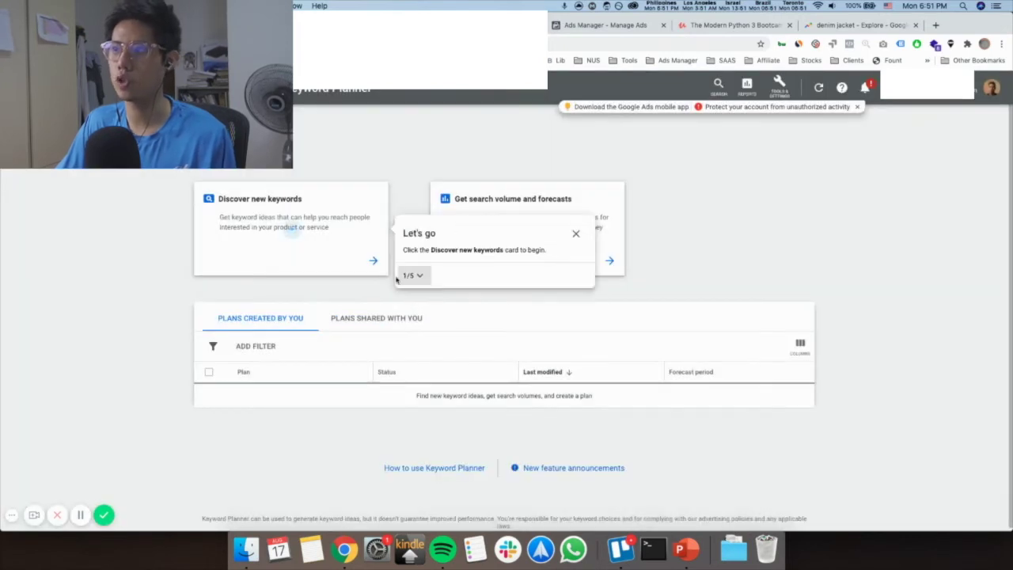
pyautogui.click(310, 252)
pyautogui.click(313, 254)
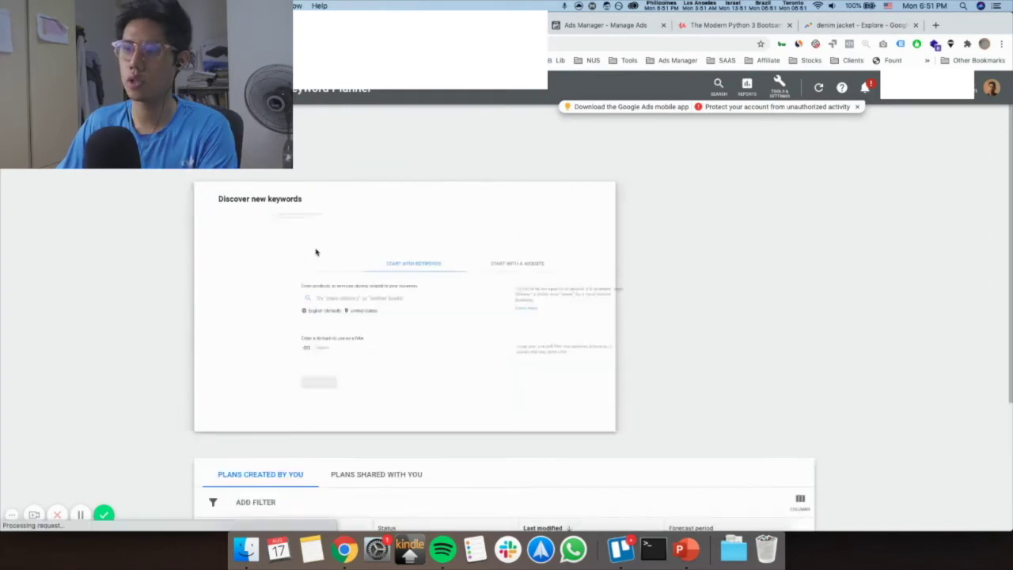
pyautogui.click(332, 288)
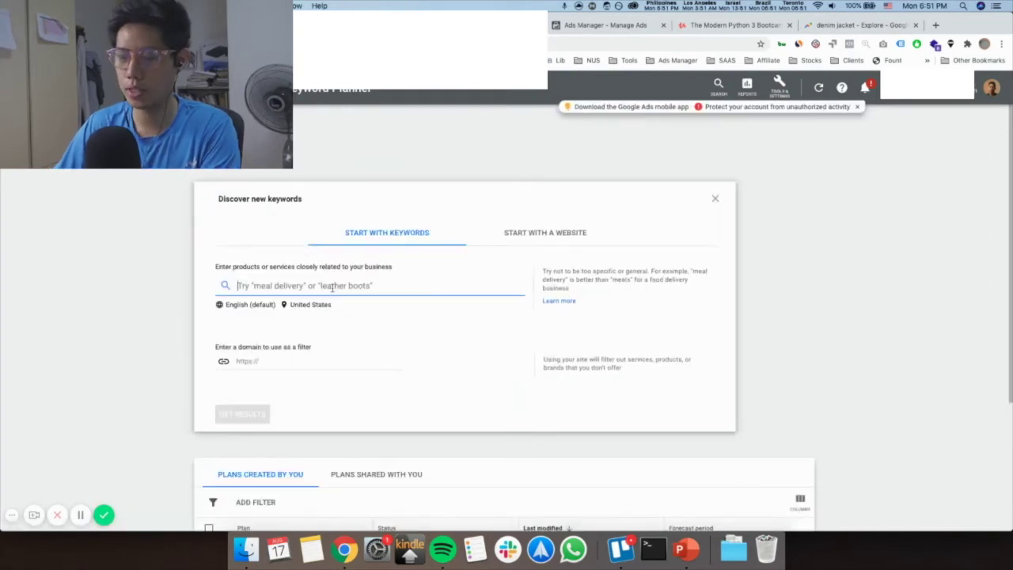
pyautogui.write('de')
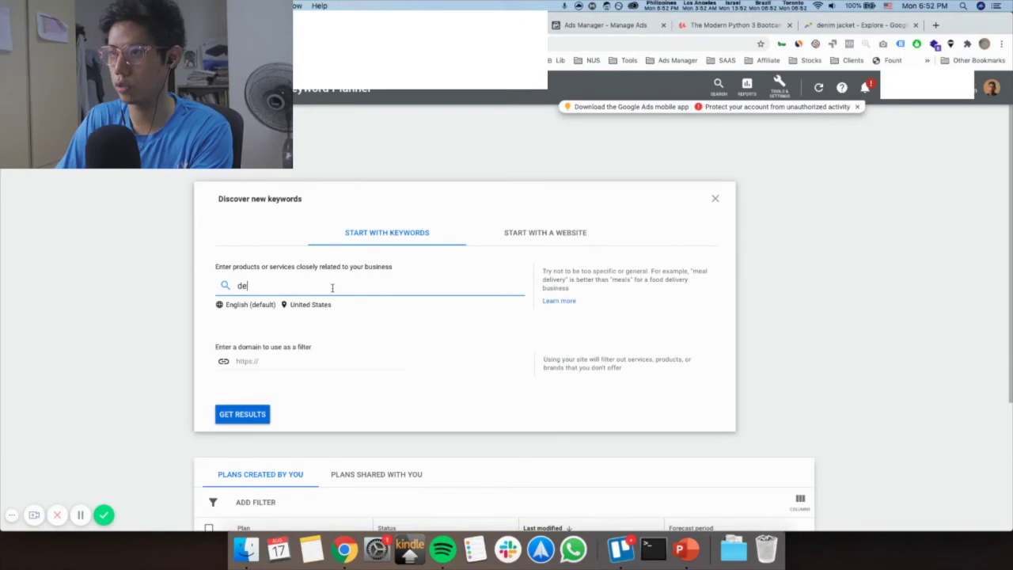
pyautogui.write('ni')
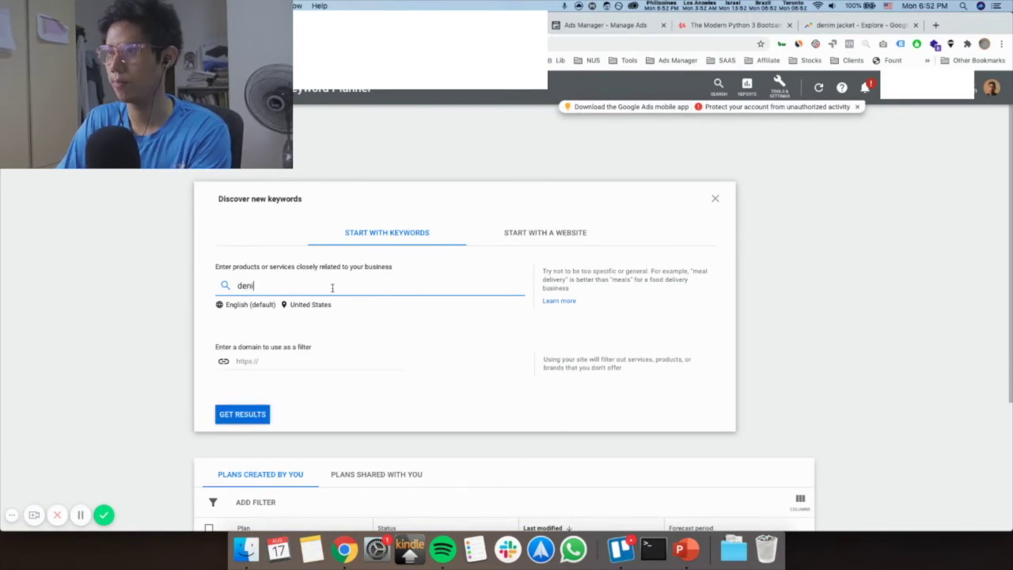
pyautogui.write('m jacka')
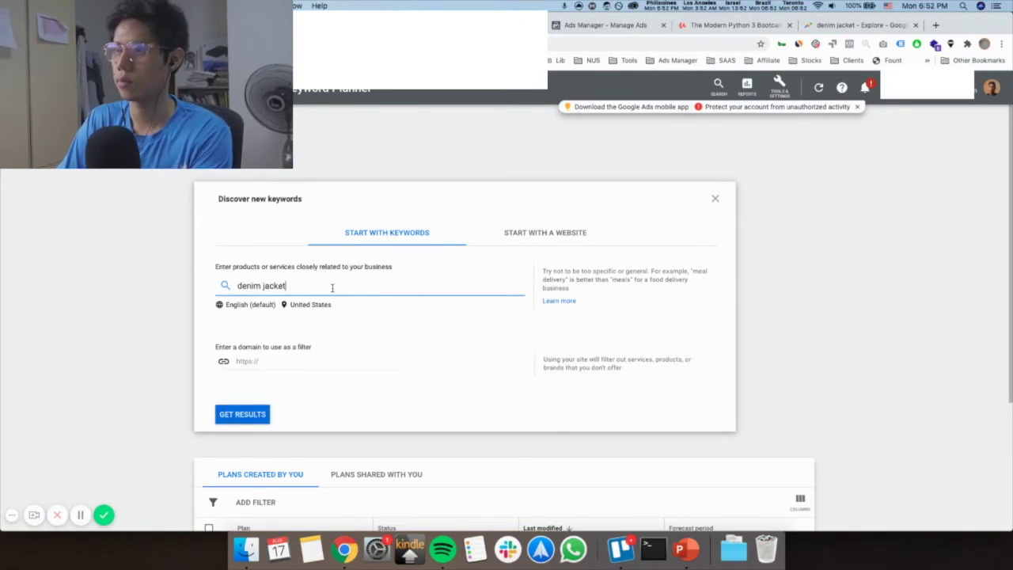
pyautogui.write('t')
pyautogui.press('Return')
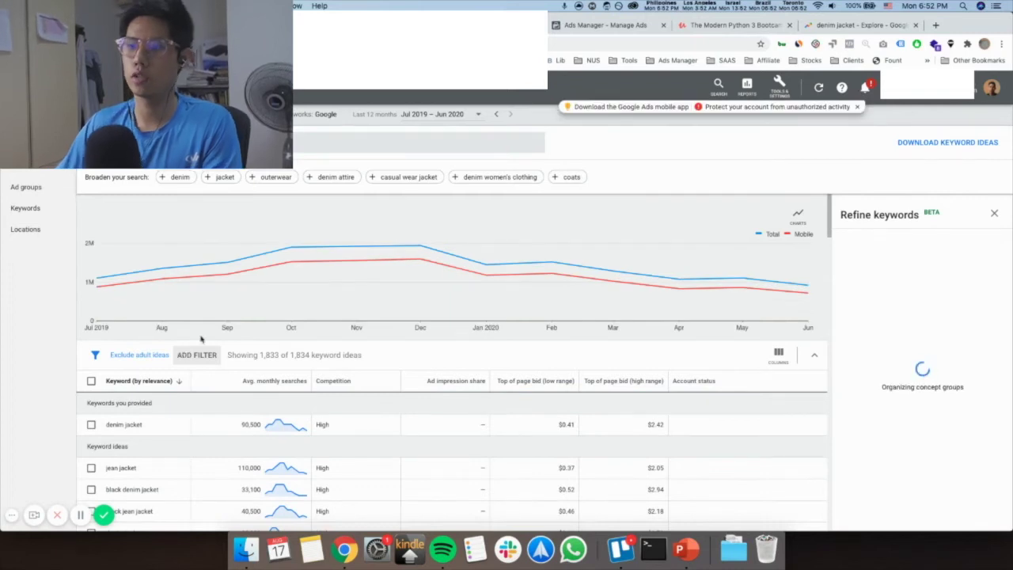
# Step: Examine the average monthly searches for "denim jacket" and the related keyword ideas
pyautogui.scroll(-2, 324, 385)
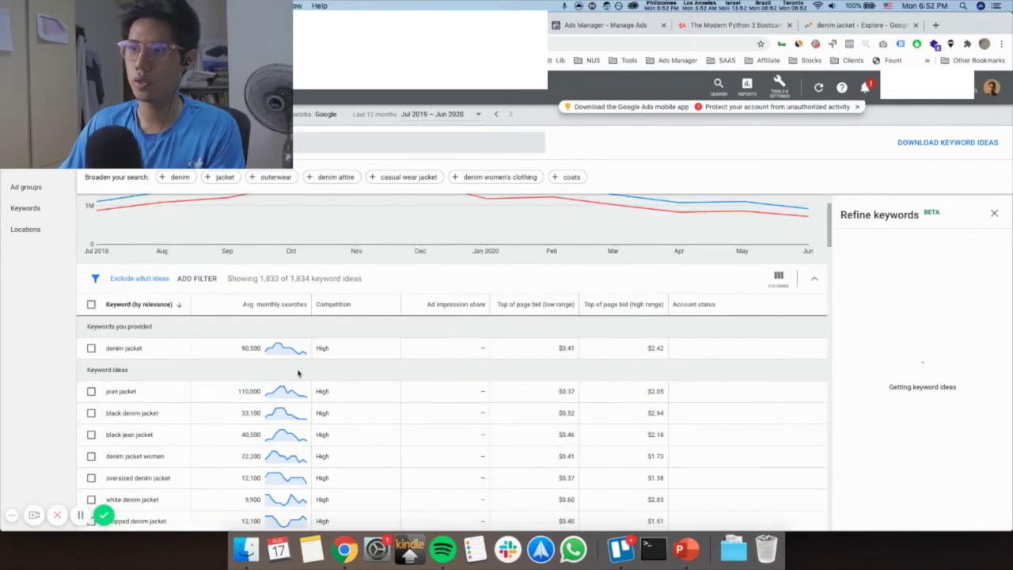
pyautogui.moveTo(250, 350)
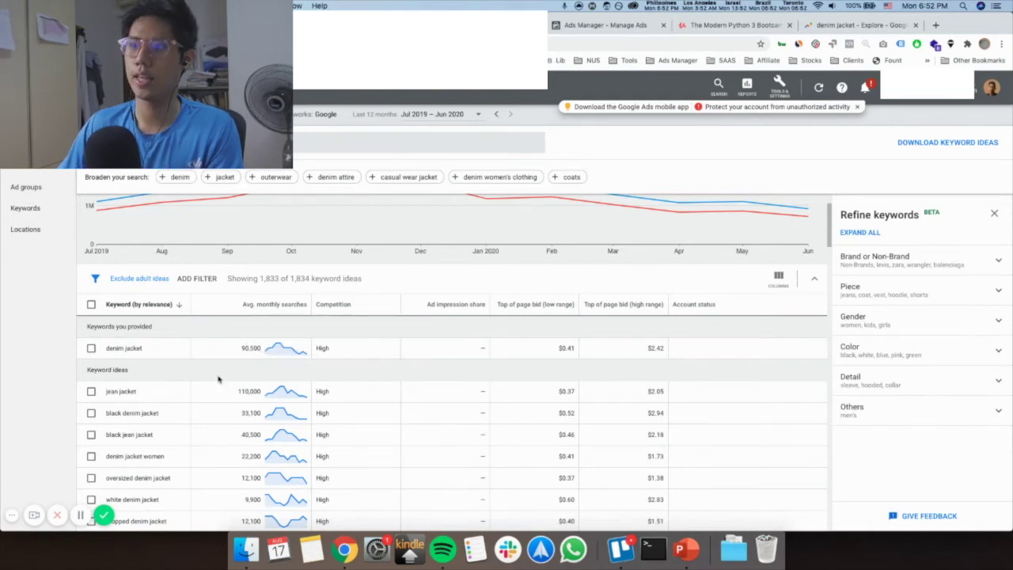
pyautogui.scroll(-1, 229, 372)
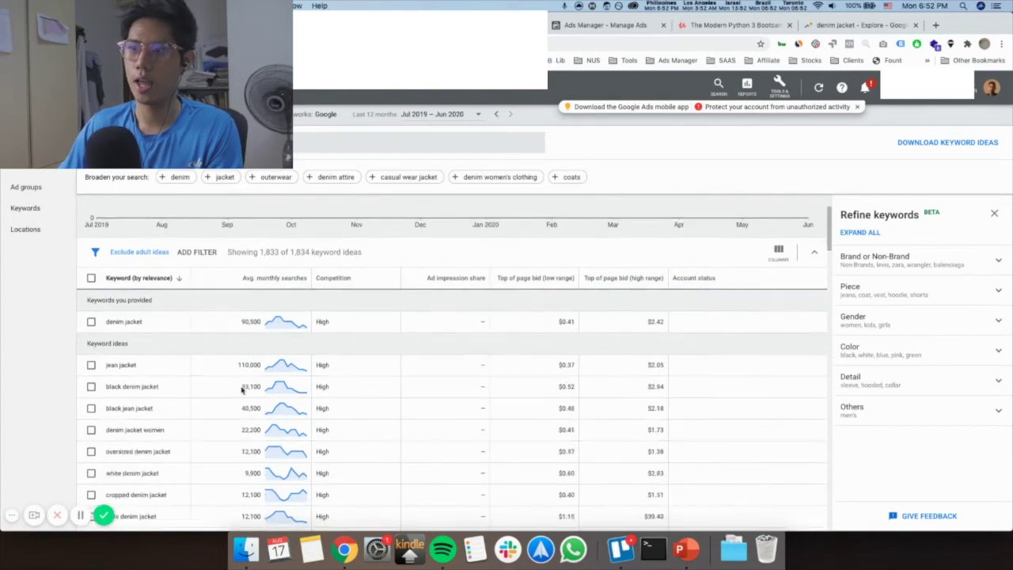
pyautogui.scroll(-3, 242, 387)
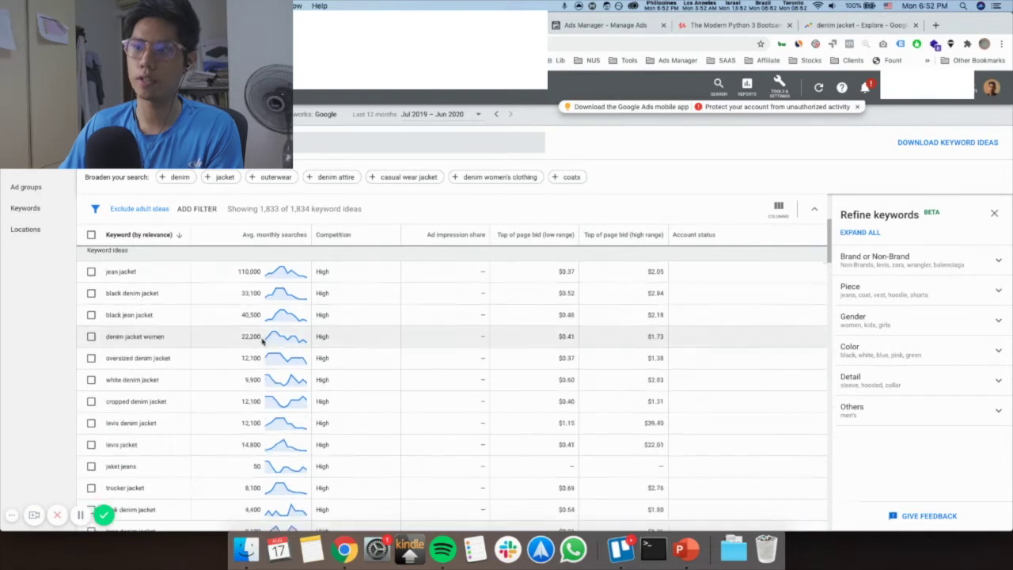
pyautogui.scroll(-6, 262, 340)
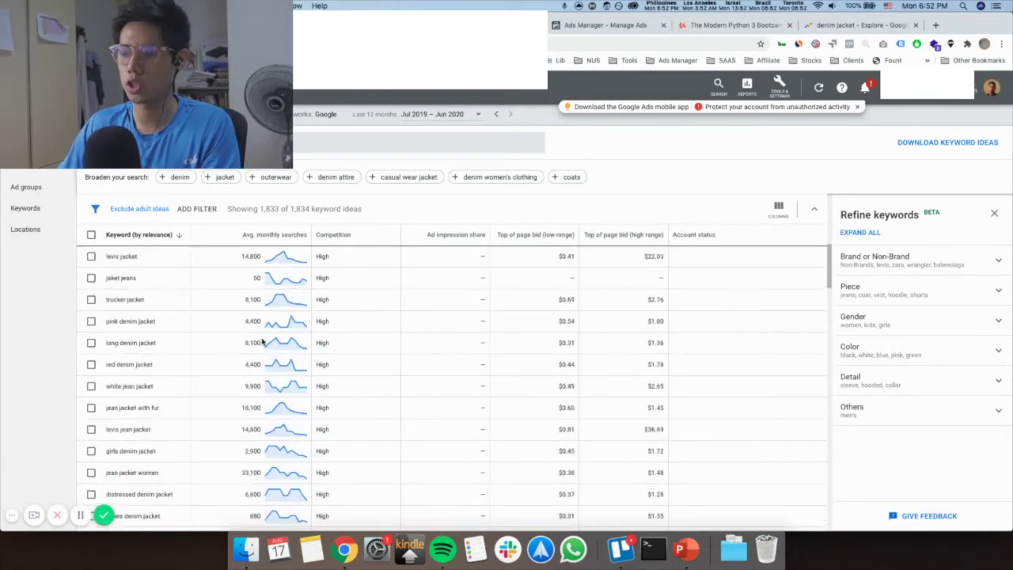
# Step: Compare the low-range and high-range top of page bids for "denim jacket" and its related keyword ideas
pyautogui.scroll(5, 262, 342)
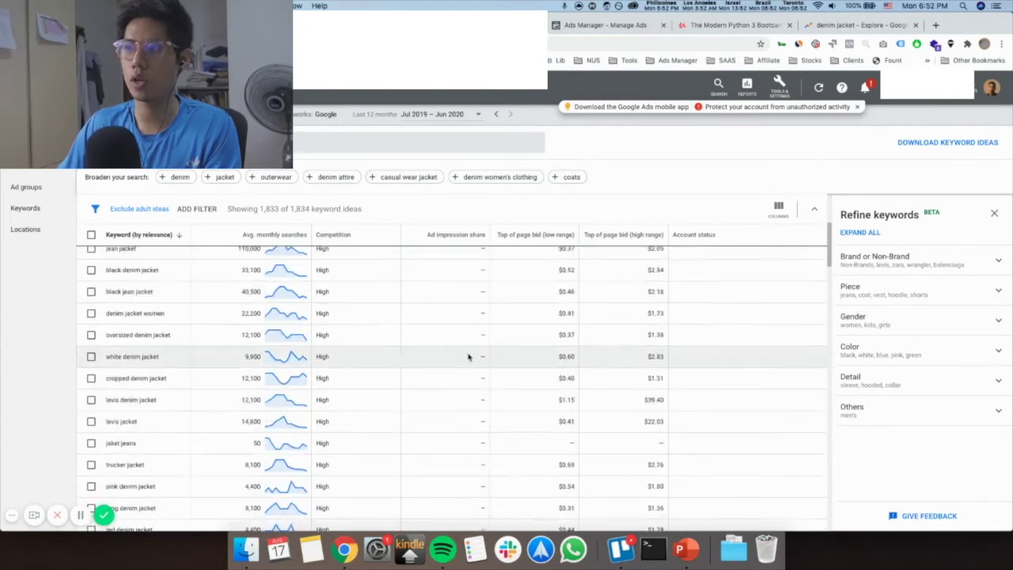
pyautogui.scroll(5, 467, 357)
pyautogui.scroll(-2, 594, 398)
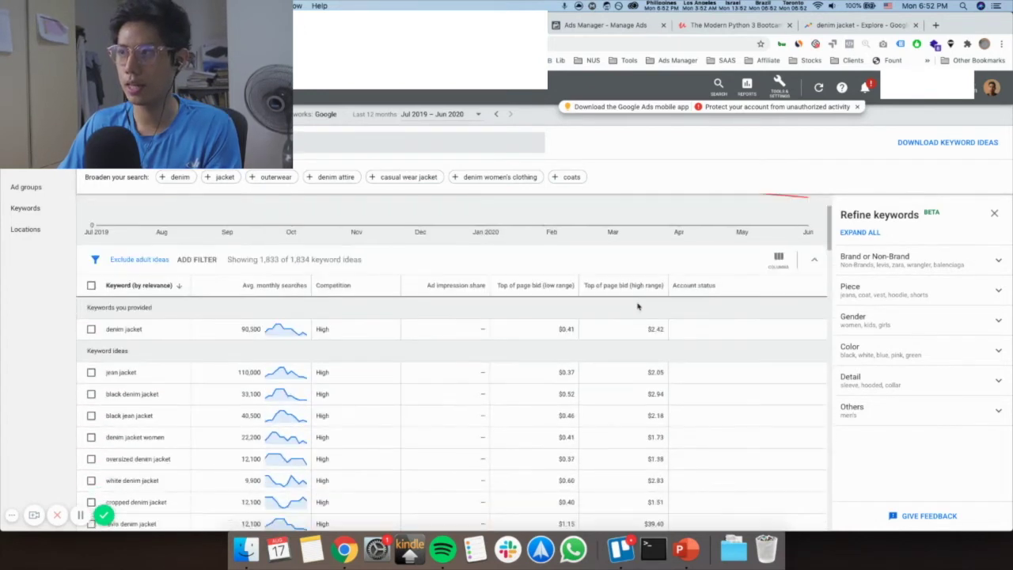
pyautogui.scroll(-2, 638, 306)
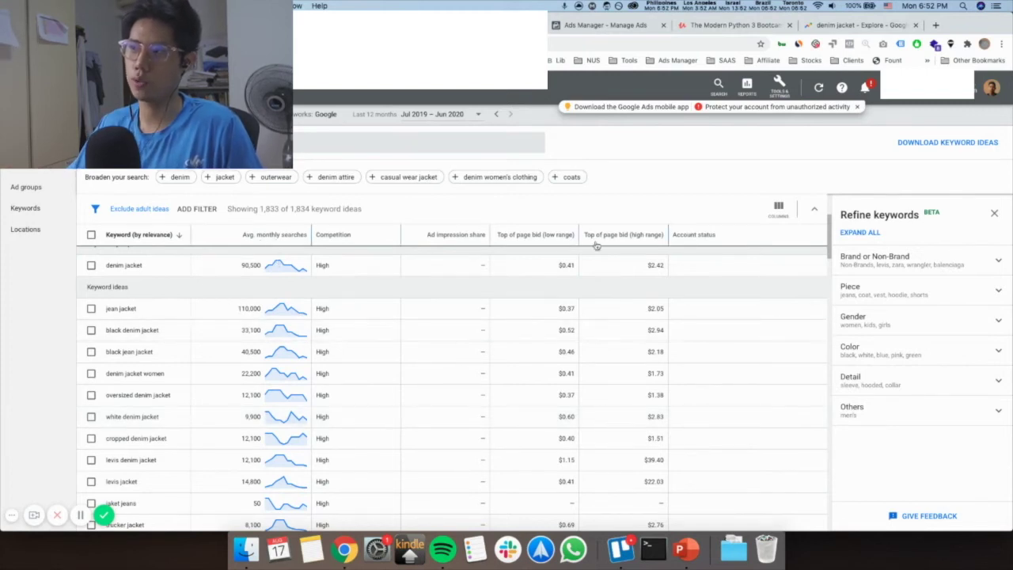
pyautogui.moveTo(601, 239)
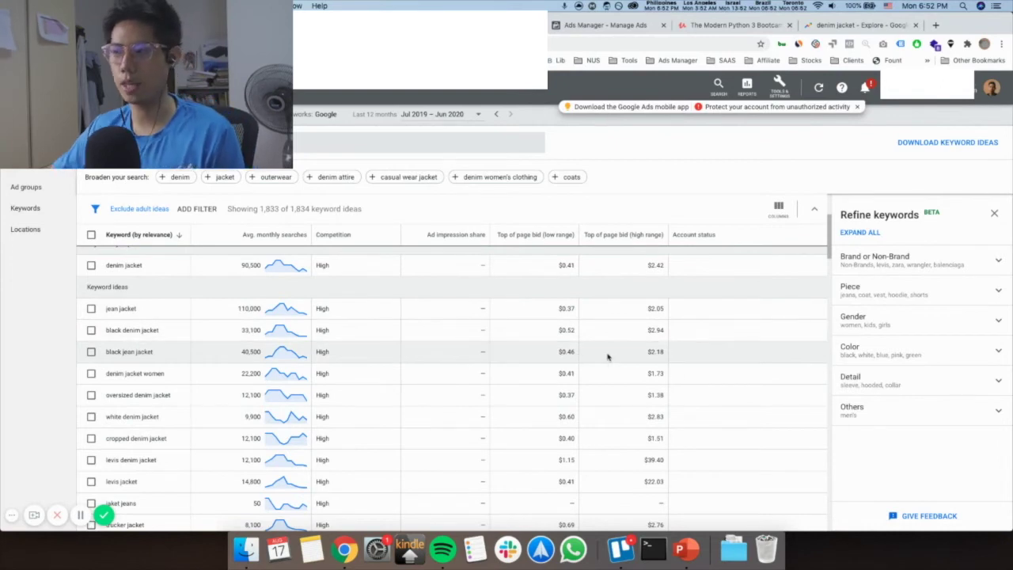
# Step: Switch to PowerPoint, show the Identify Your Niche And Keywords slide, and compare its keywords with the Keyword Planner ideas in the browser
pyautogui.click(687, 548)
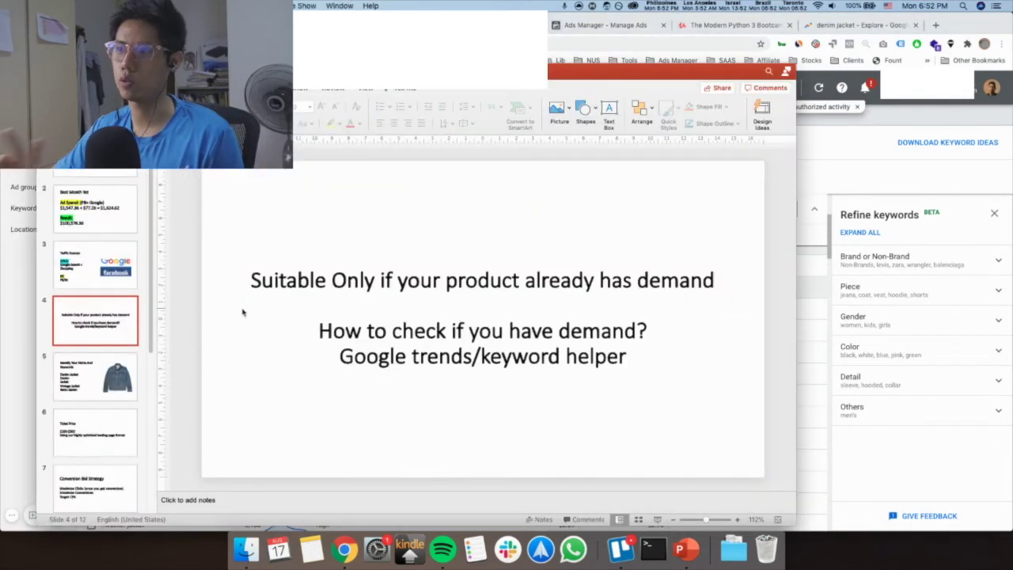
pyautogui.click(115, 356)
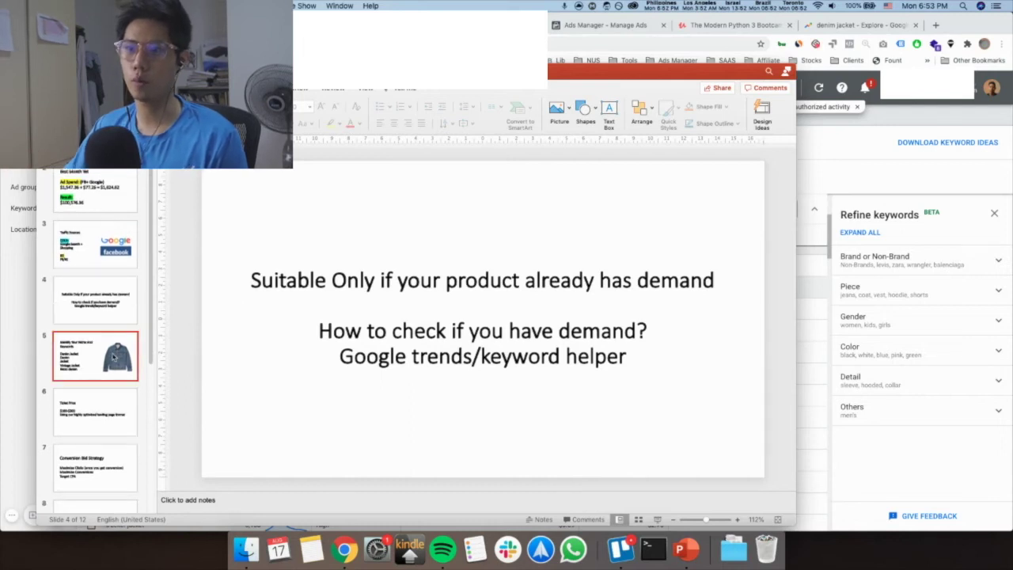
pyautogui.scroll(-2, 116, 357)
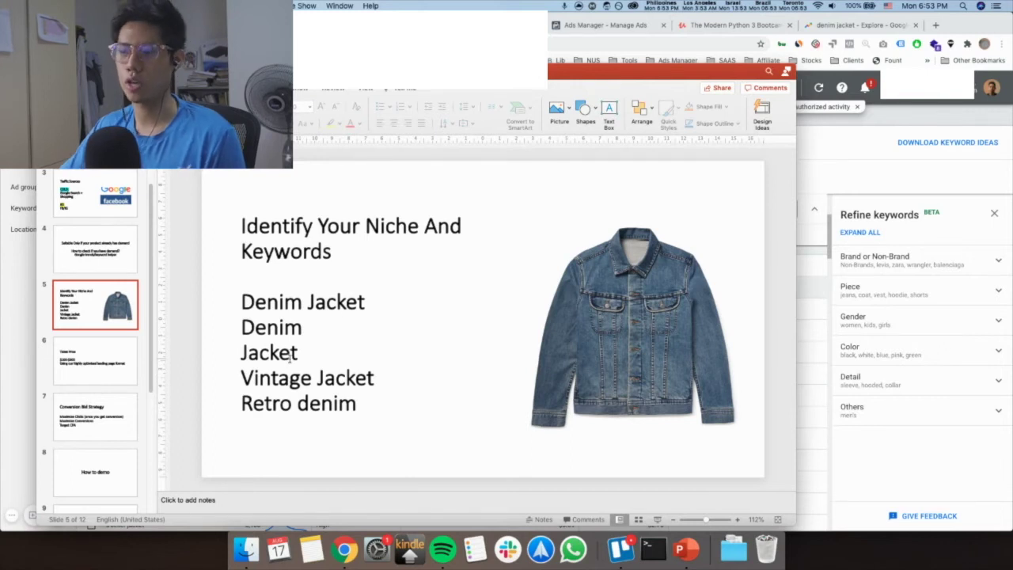
pyautogui.press('super+Tab')
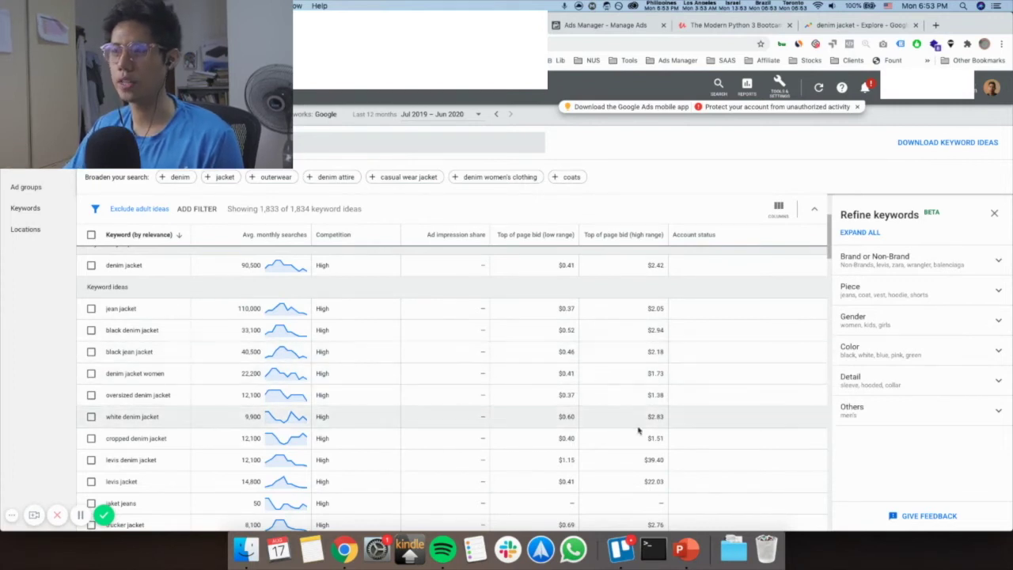
pyautogui.scroll(-1, 389, 390)
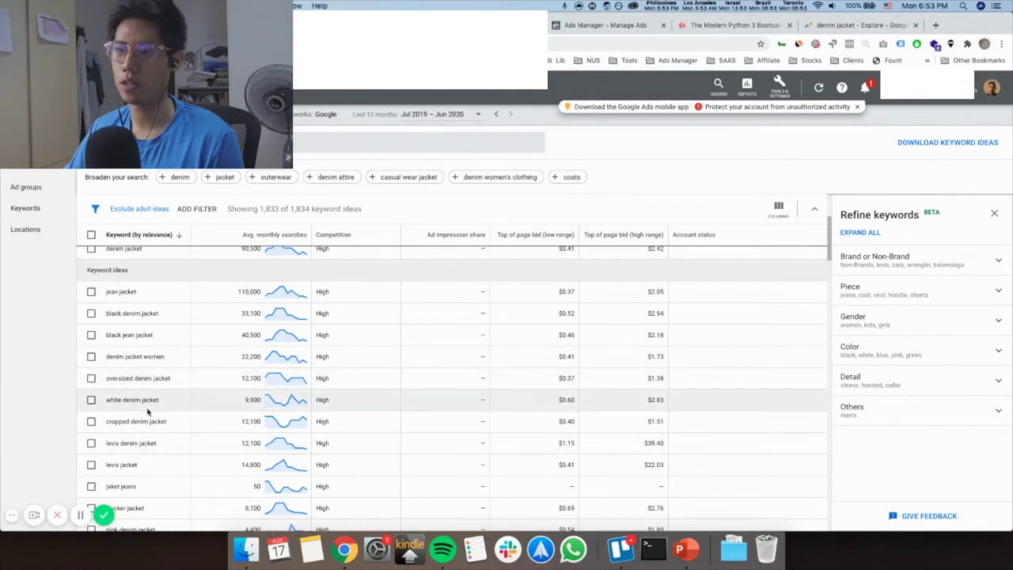
# Step: Return to PowerPoint and go through the Ticket Price and Conversion Bid Strategy slides
pyautogui.click(686, 548)
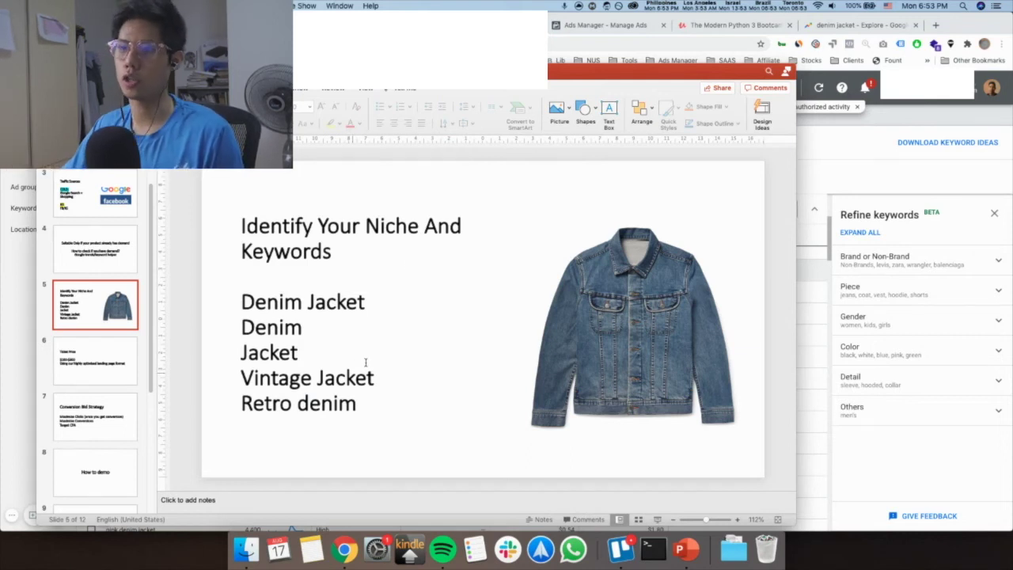
pyautogui.click(117, 369)
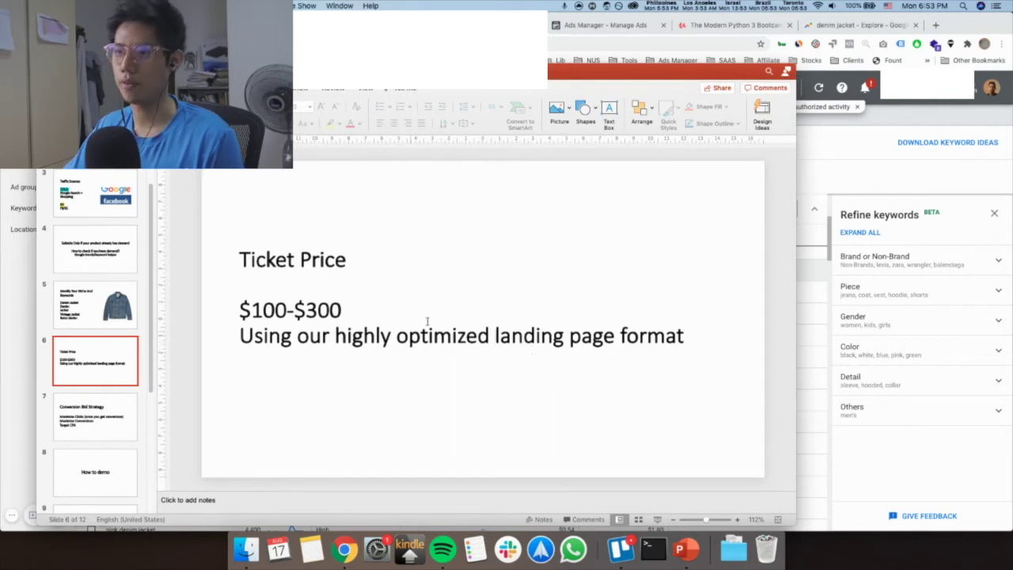
pyautogui.click(110, 419)
pyautogui.scroll(-2, 108, 361)
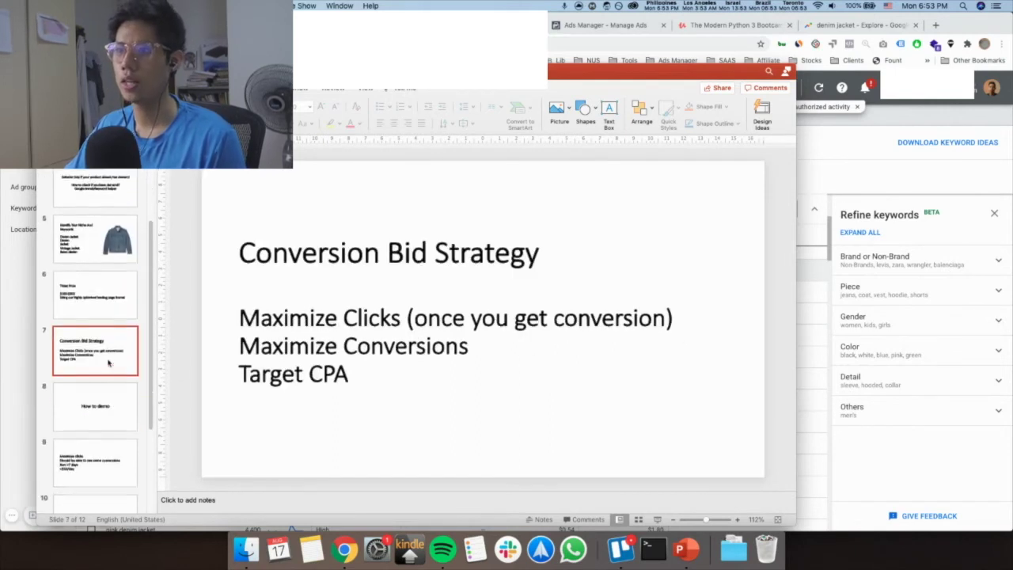
pyautogui.scroll(-2, 108, 361)
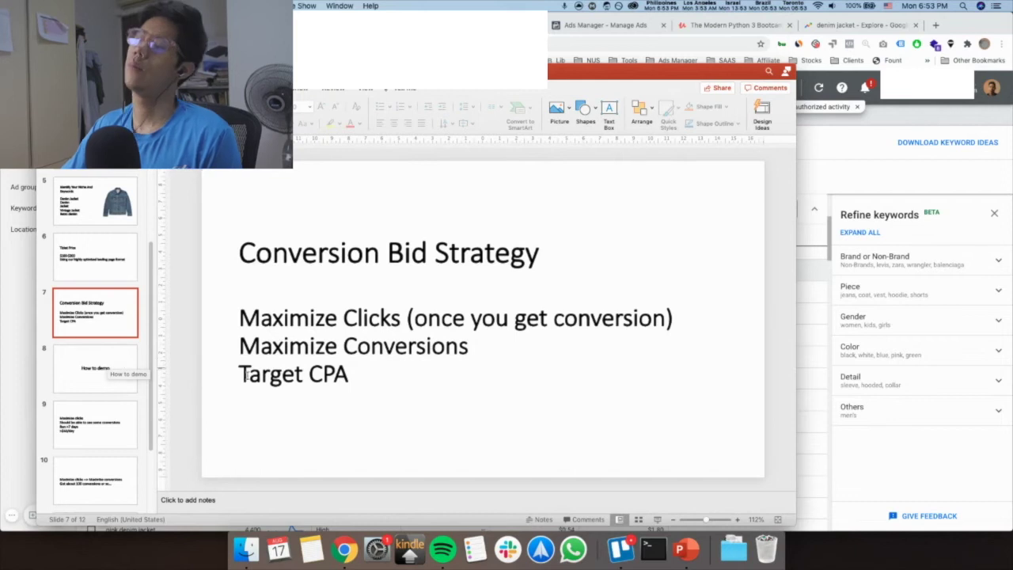
# Step: Point out the Maximize Clicks, Maximize Conversions and Target CPA lines on the slide by selecting their text in turn
pyautogui.click(242, 318)
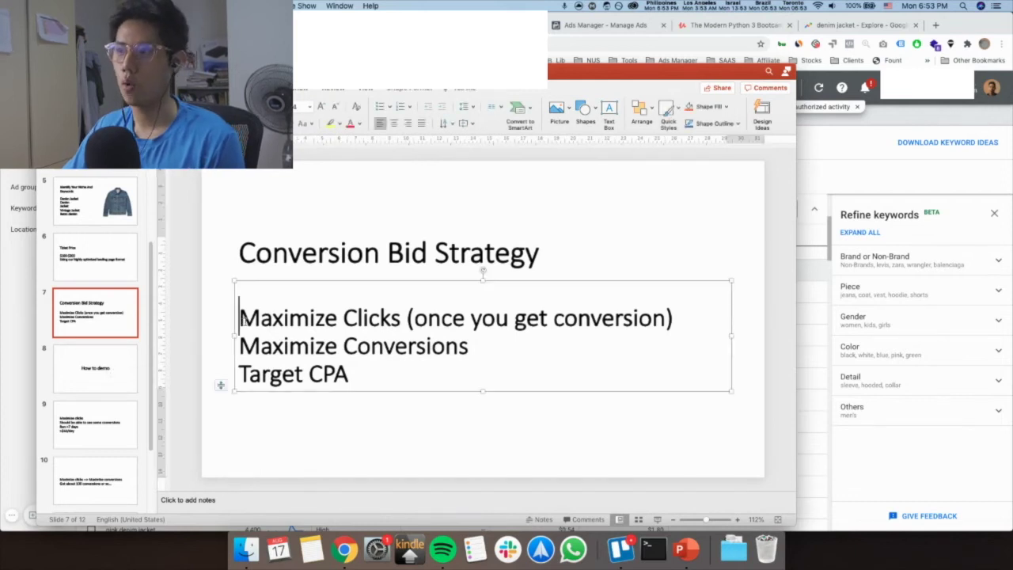
pyautogui.moveTo(242, 318); pyautogui.dragTo(677, 318)
pyautogui.click(371, 346)
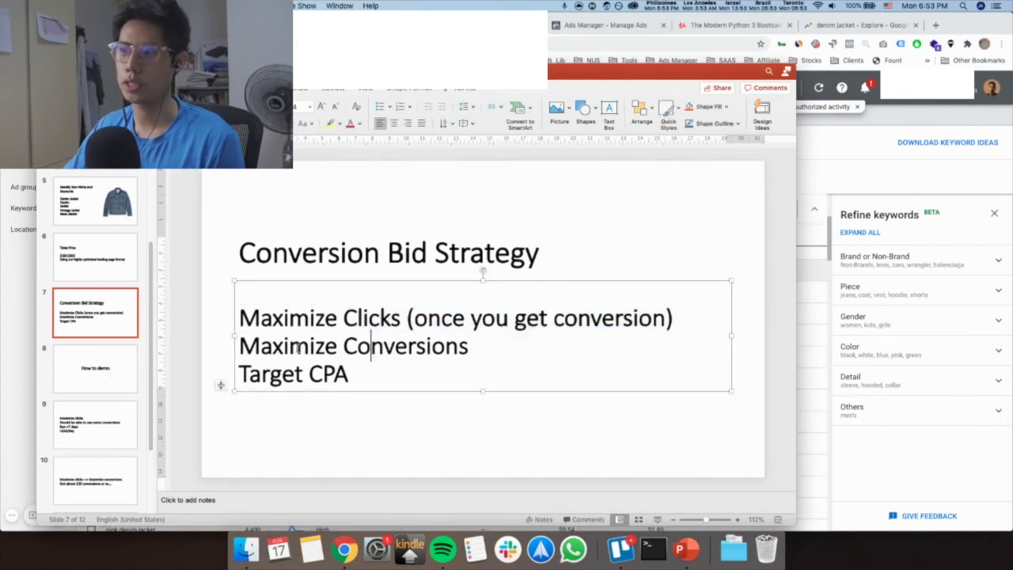
pyautogui.moveTo(261, 348); pyautogui.dragTo(449, 348)
pyautogui.click(447, 350)
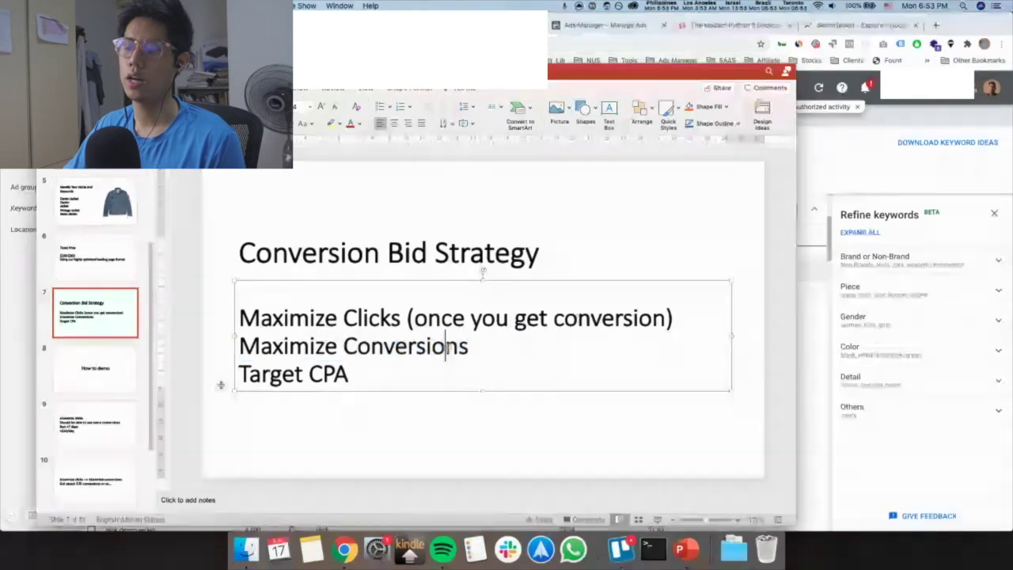
pyautogui.moveTo(363, 385); pyautogui.dragTo(239, 375)
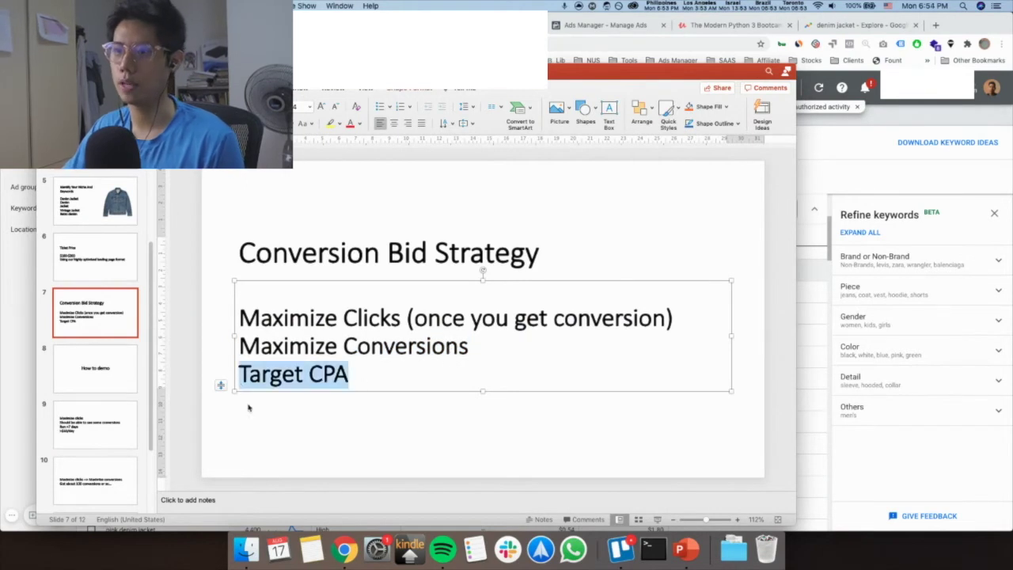
# Step: Switch back to the Google Ads campaigns overview and start a new campaign with the Sales goal
pyautogui.click(43, 362)
pyautogui.click(6, 336)
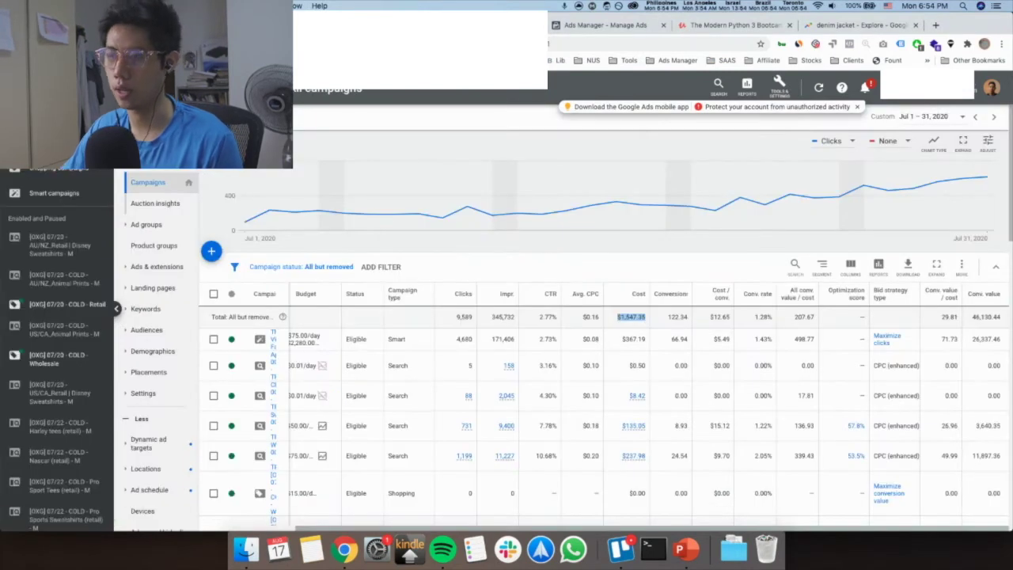
pyautogui.moveTo(419, 216)
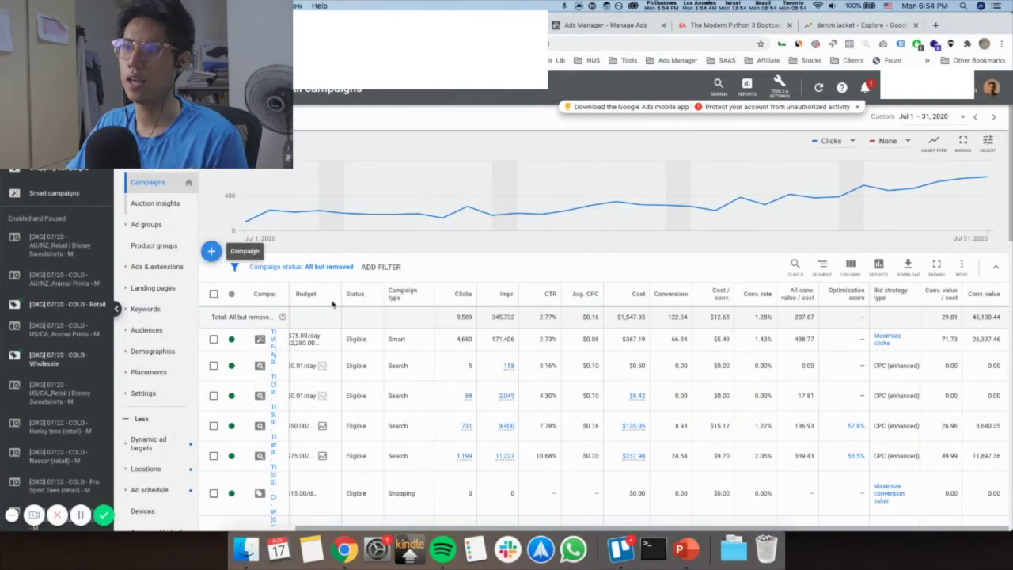
pyautogui.click(214, 254)
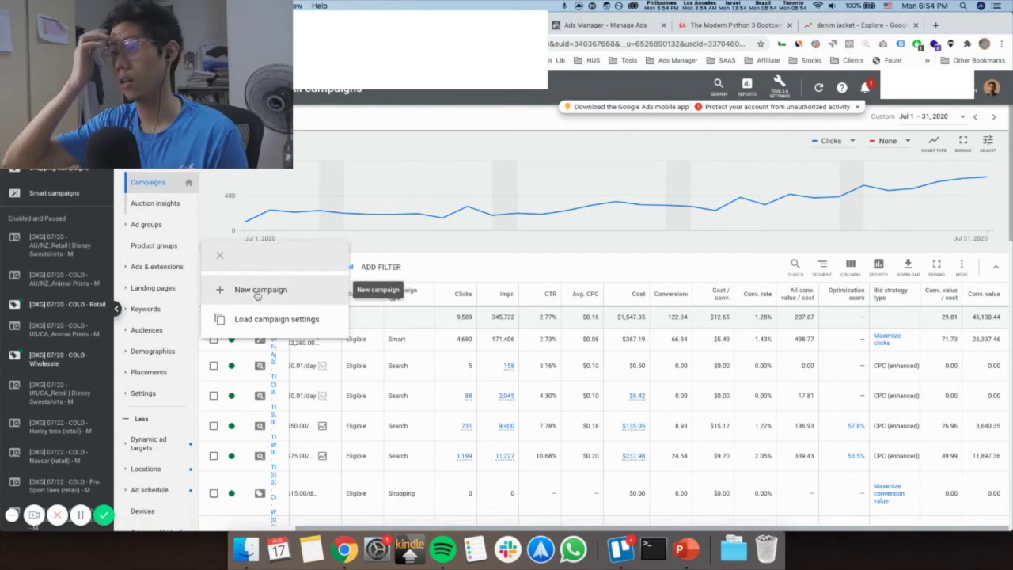
pyautogui.click(257, 292)
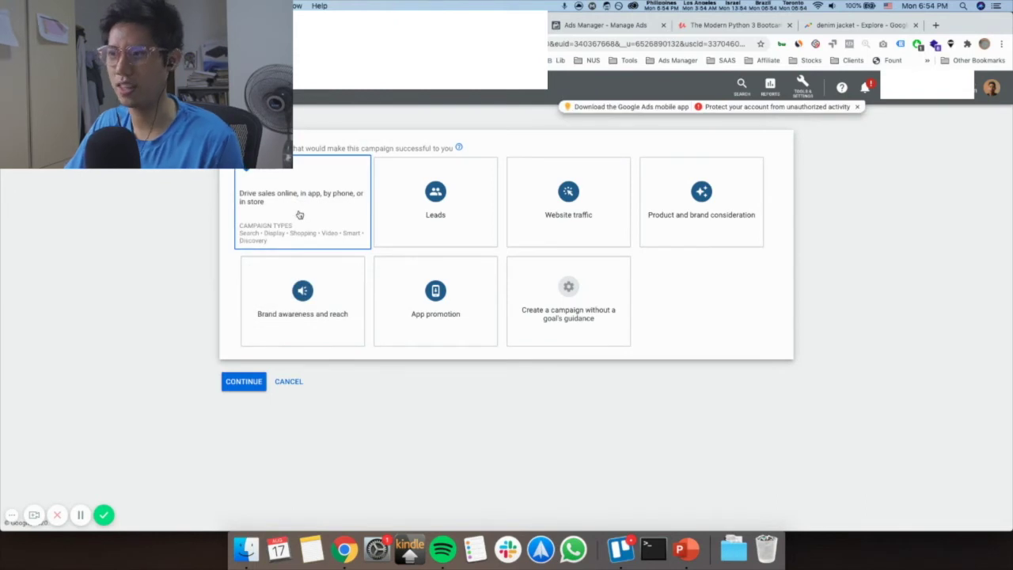
pyautogui.click(298, 215)
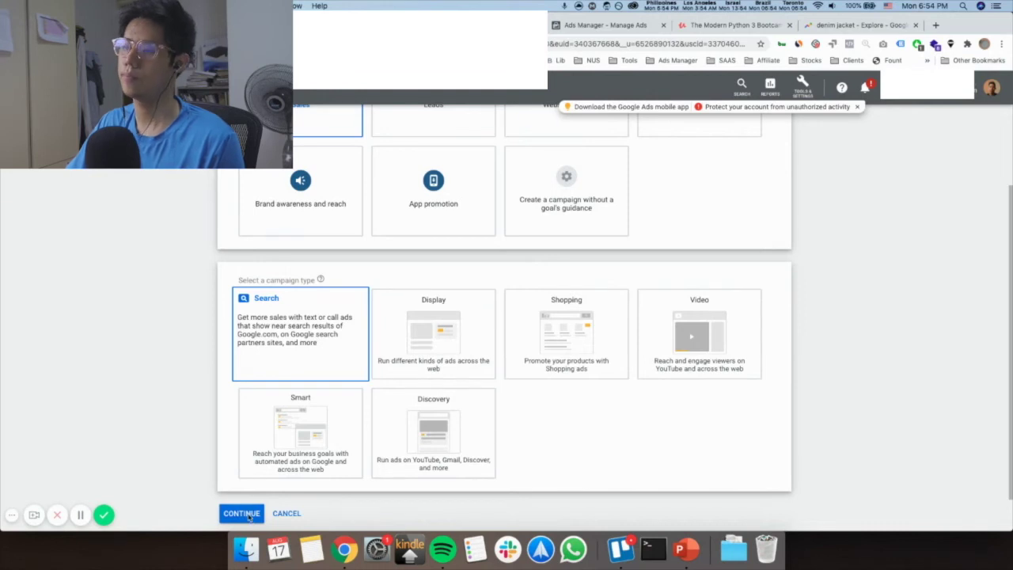
# Step: Choose the Search campaign type with website visits to google.com as the way to reach the goal, and continue to the campaign settings
pyautogui.click(248, 514)
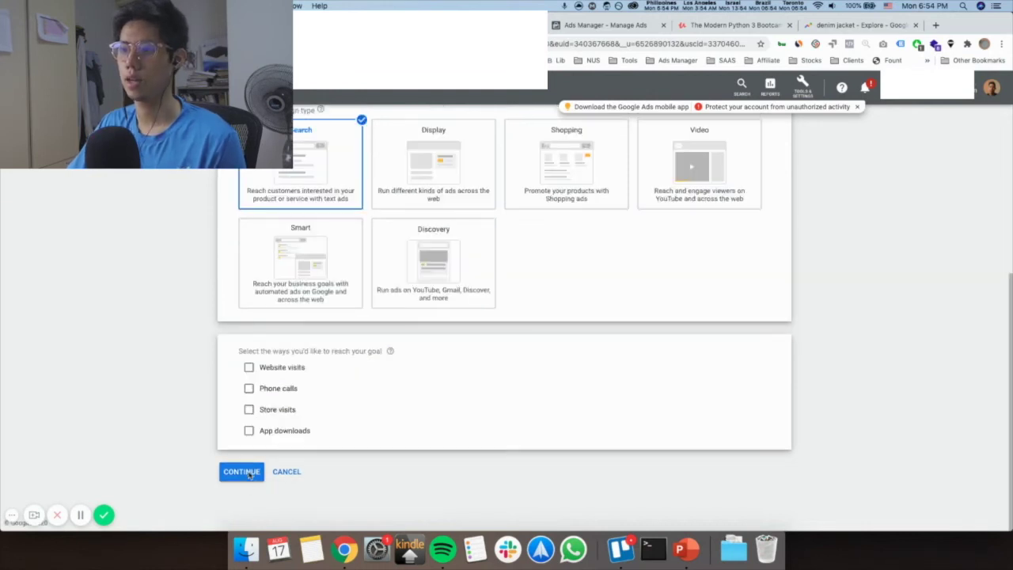
pyautogui.click(249, 367)
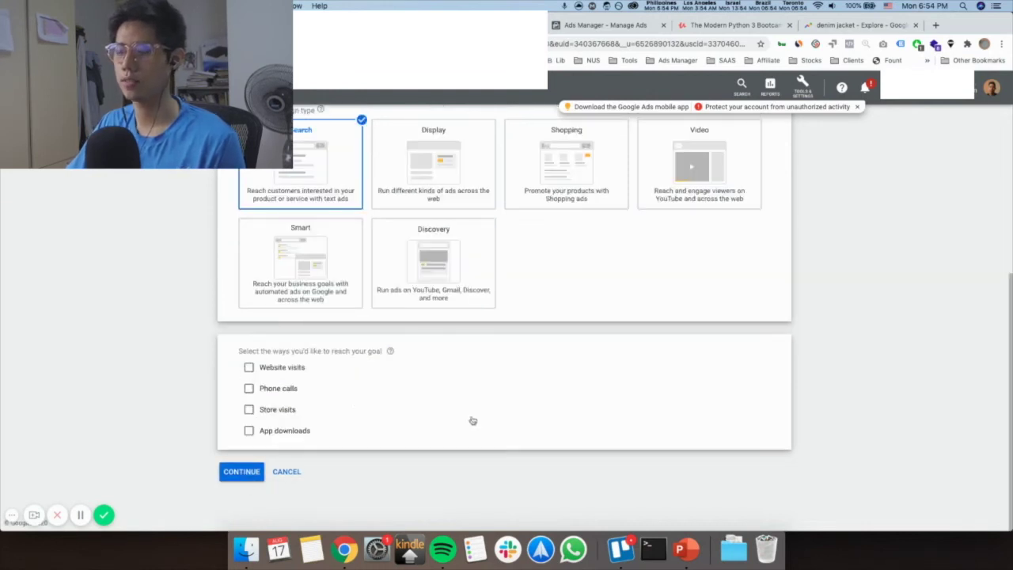
pyautogui.click(334, 391)
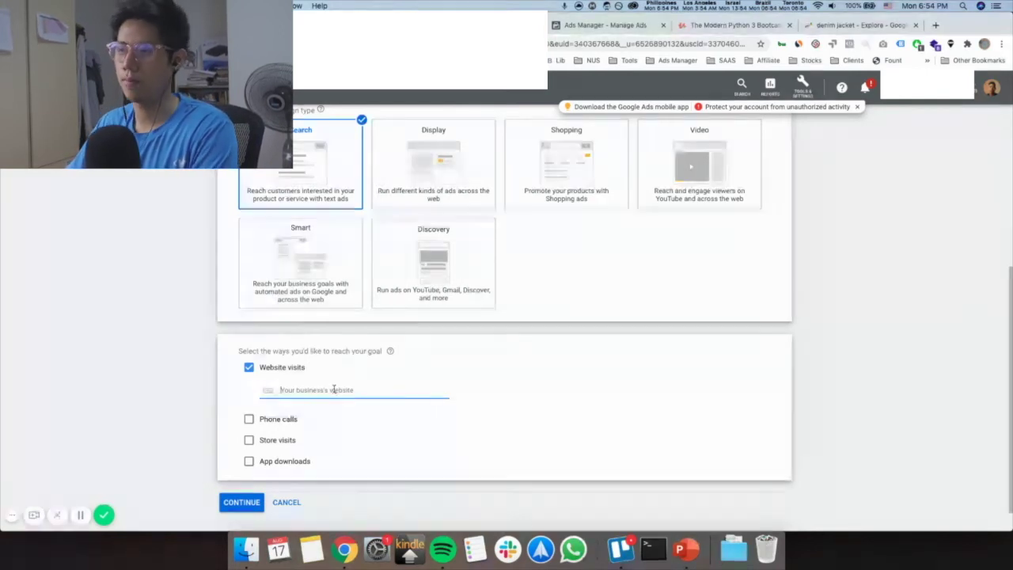
pyautogui.write('google.com')
pyautogui.click(155, 352)
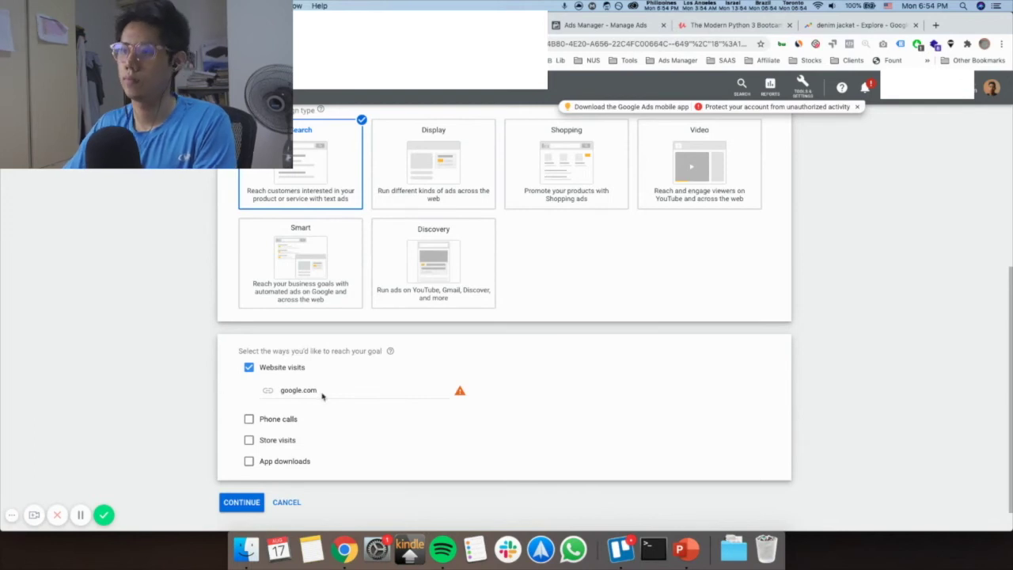
pyautogui.press('Return')
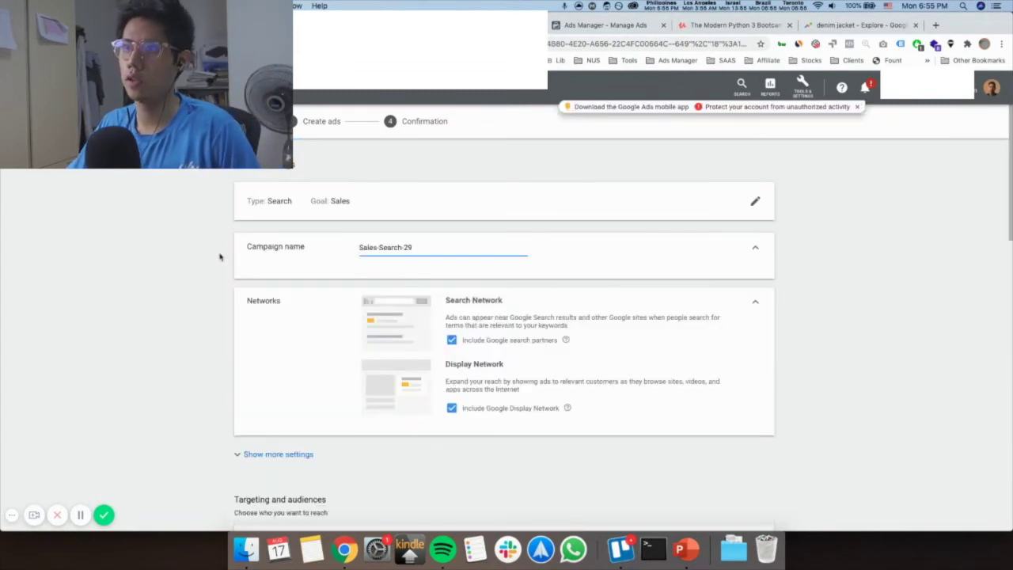
# Step: Rename the campaign as "[17/08] denim jacket - Sales-Search-29"
pyautogui.scroll(-1, 216, 295)
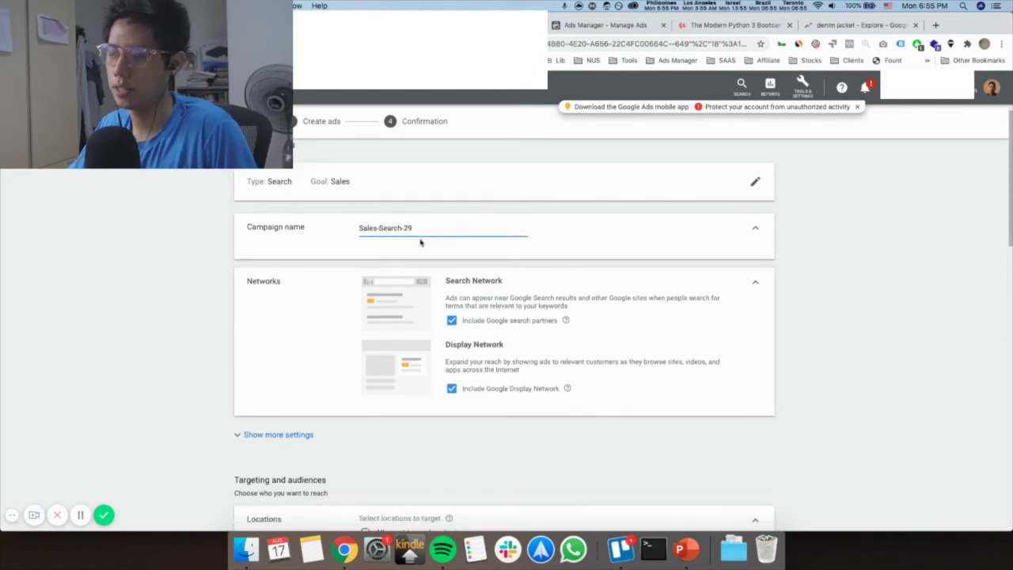
pyautogui.tripleClick(388, 227)
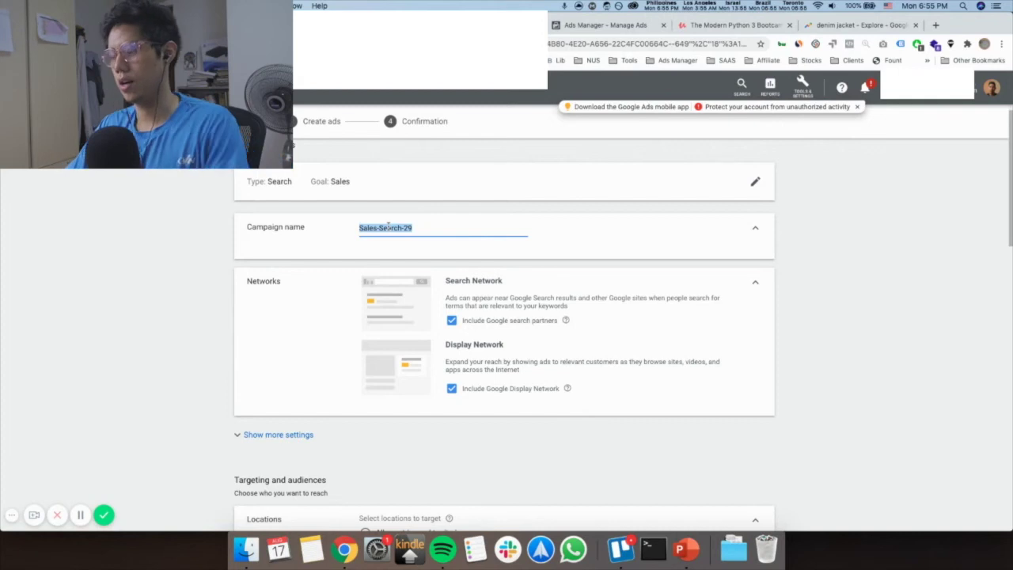
pyautogui.press('Left')
pyautogui.write('[1')
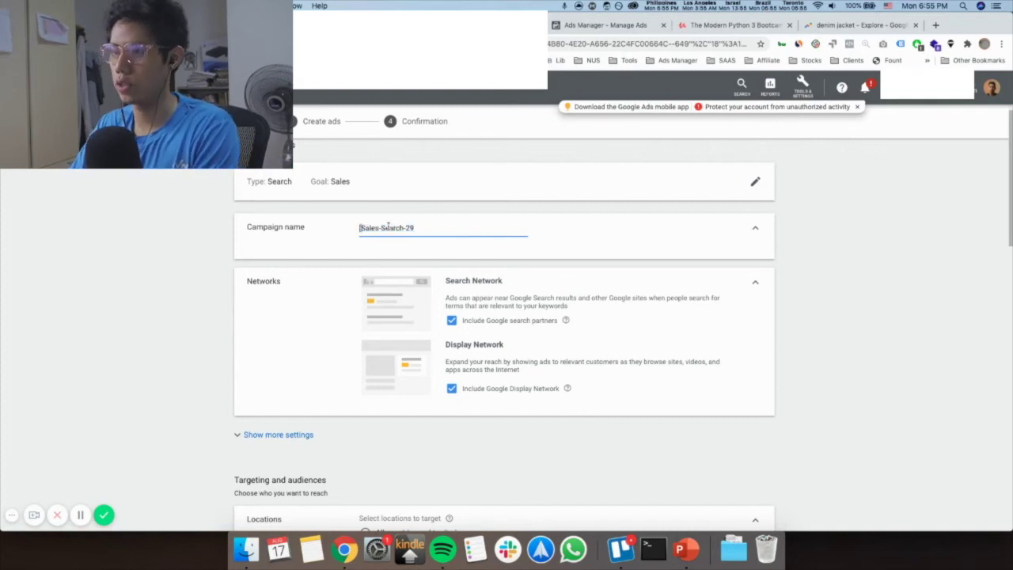
pyautogui.write('7/08]')
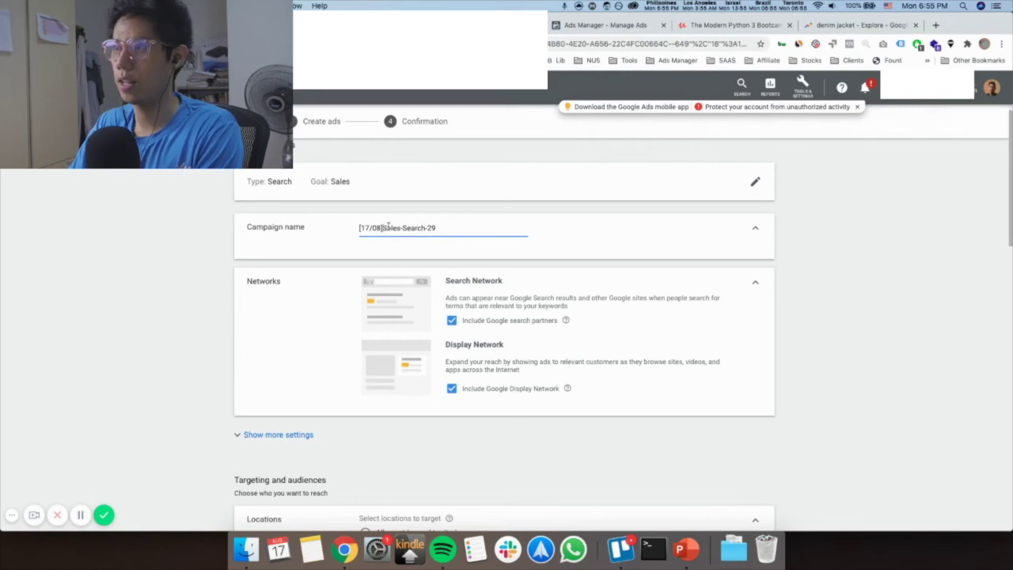
pyautogui.write(' denim jack')
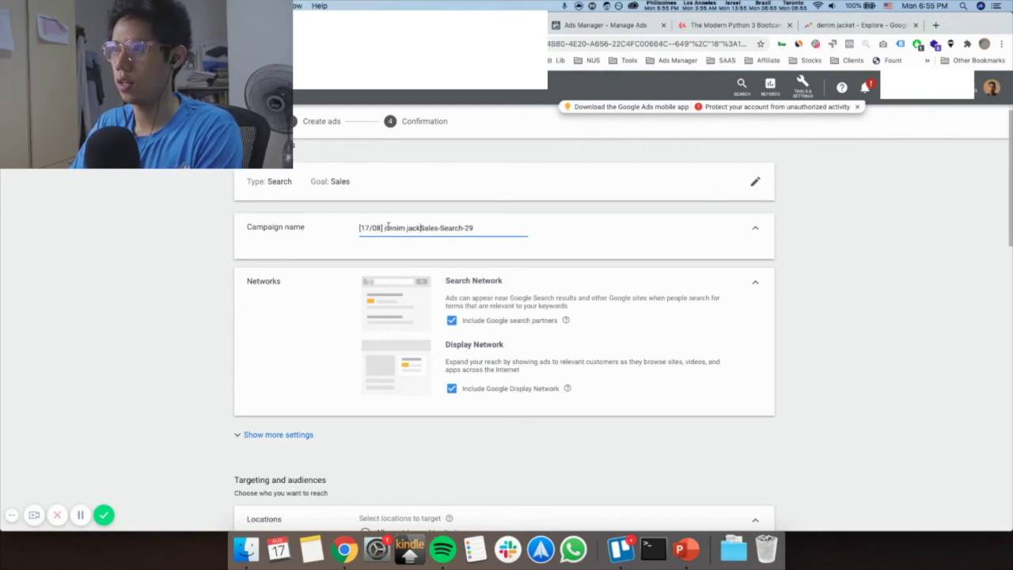
pyautogui.write('et -')
pyautogui.click(162, 329)
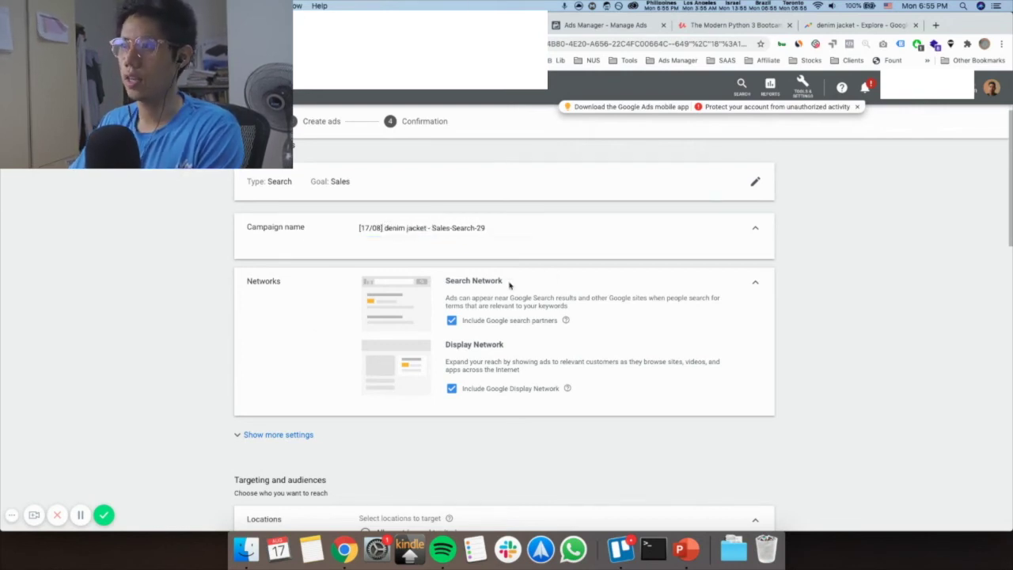
# Step: Exclude Google search partners and the Google Display Network from the campaign's networks
pyautogui.click(452, 320)
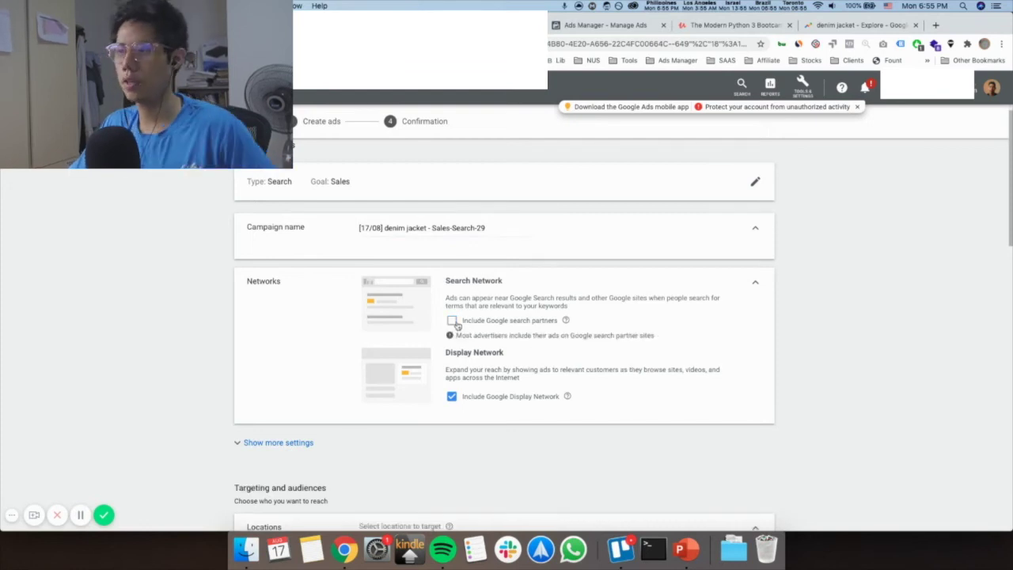
pyautogui.scroll(-2, 459, 328)
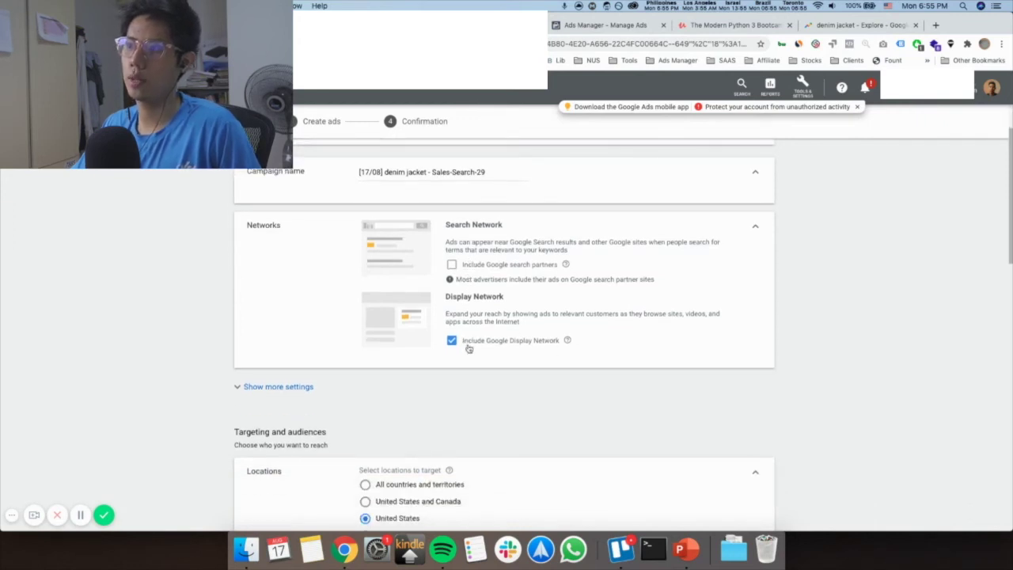
pyautogui.click(453, 342)
# Step: Expand the additional campaign settings and review the dates, location and language options
pyautogui.scroll(-4, 201, 305)
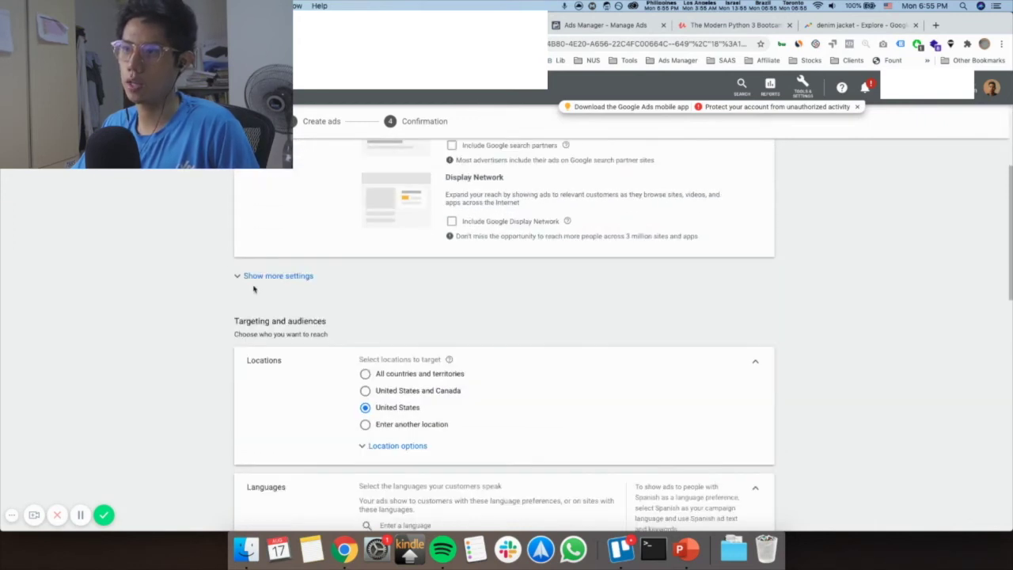
pyautogui.click(253, 289)
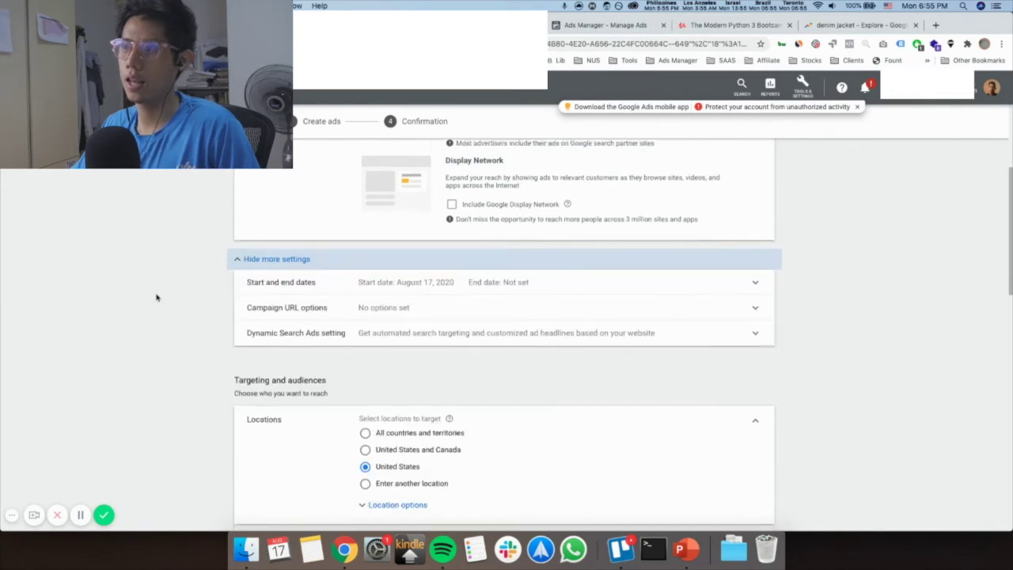
pyautogui.scroll(-2, 157, 297)
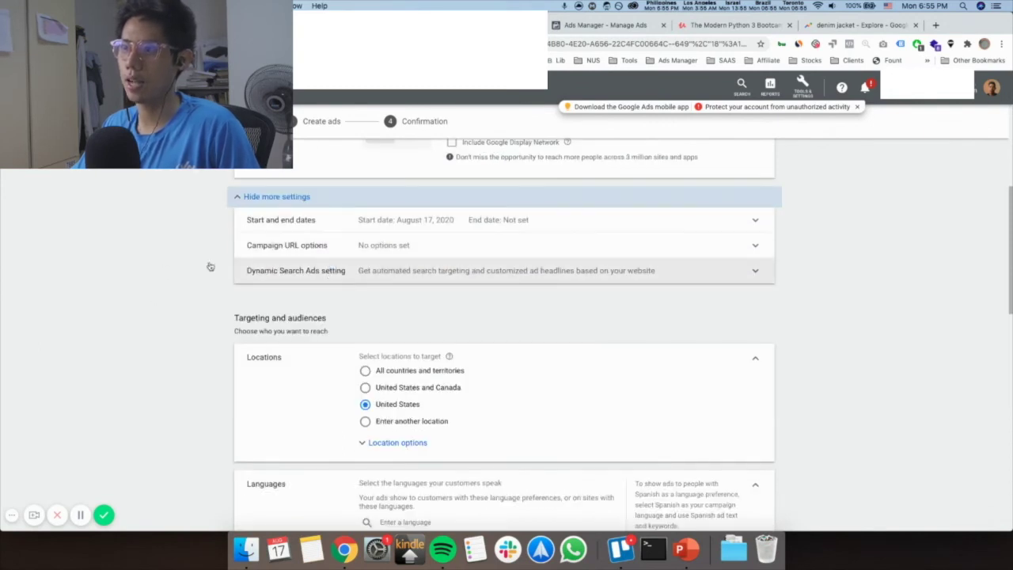
pyautogui.scroll(-1, 210, 267)
pyautogui.scroll(-3, 301, 196)
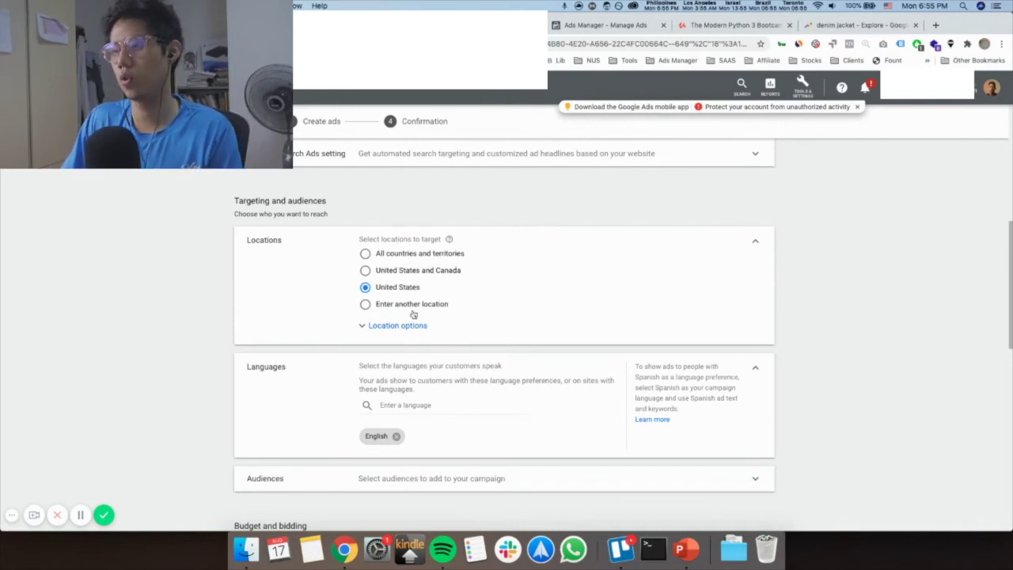
pyautogui.scroll(-3, 337, 277)
pyautogui.scroll(-1, 412, 339)
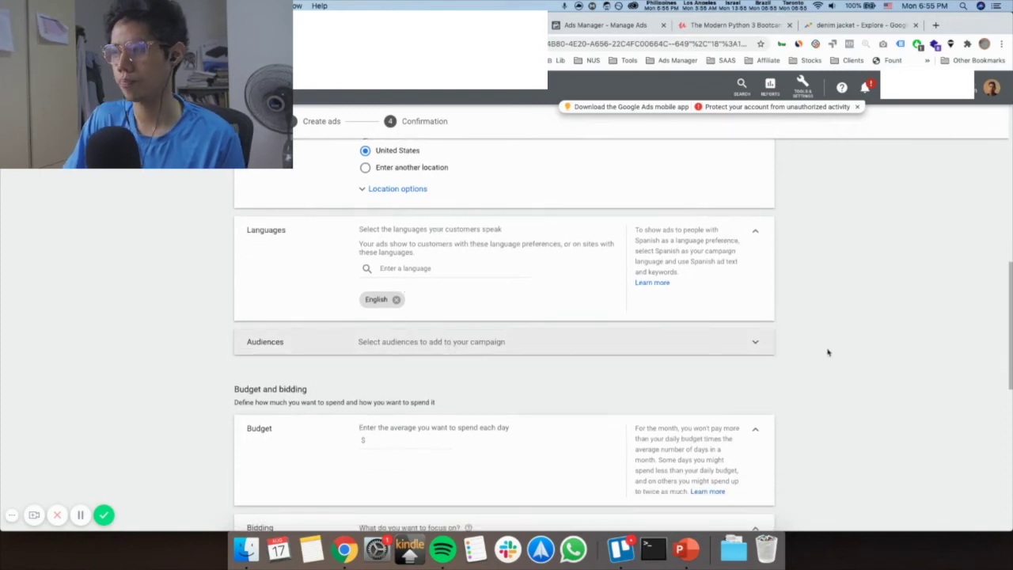
# Step: Expand the campaign's audiences section and look through its audience search and targeting options and the budget section
pyautogui.click(739, 346)
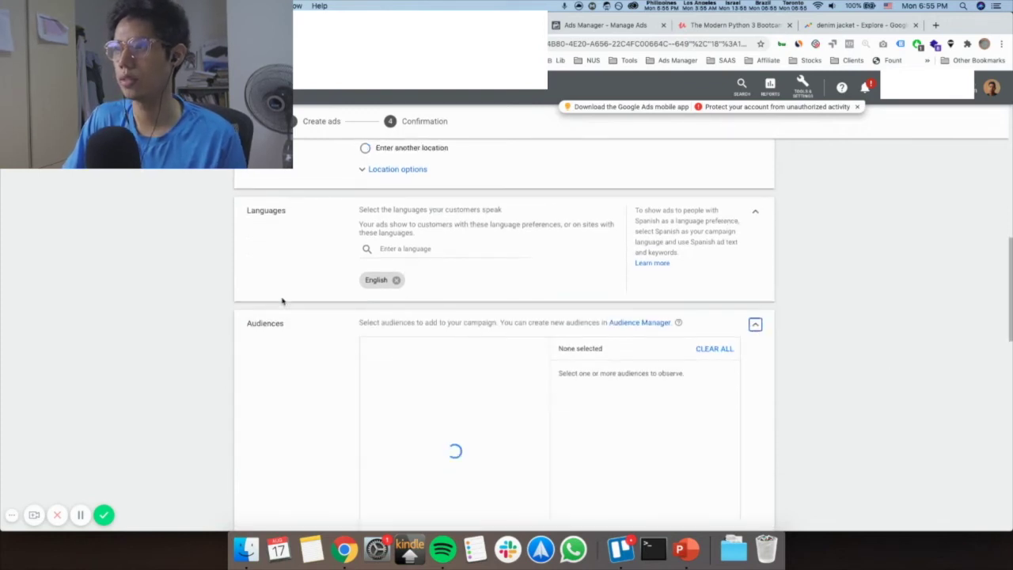
pyautogui.scroll(-5, 281, 300)
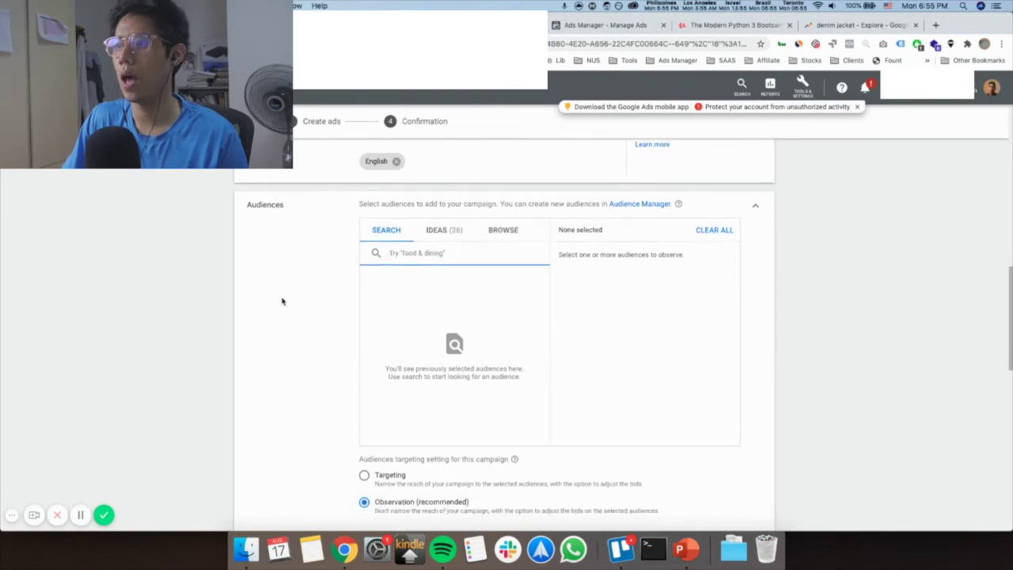
pyautogui.scroll(-2, 281, 301)
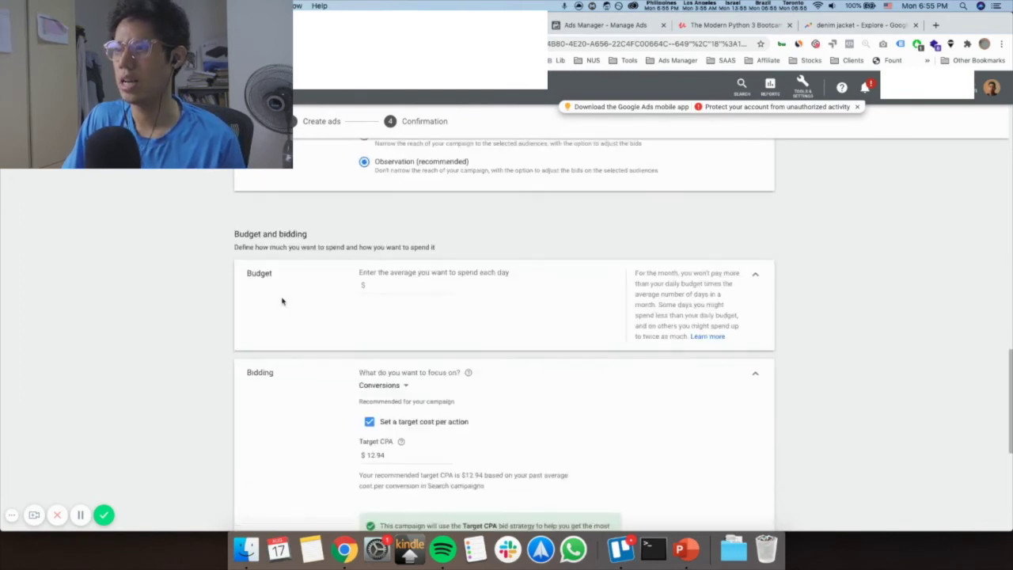
pyautogui.scroll(4, 281, 300)
pyautogui.scroll(2, 285, 230)
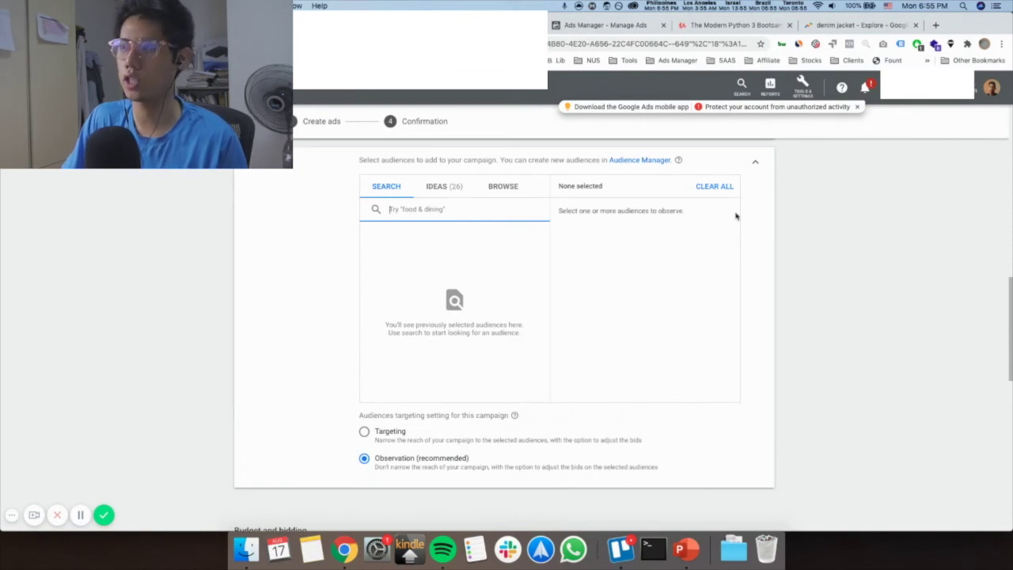
pyautogui.scroll(-3, 338, 251)
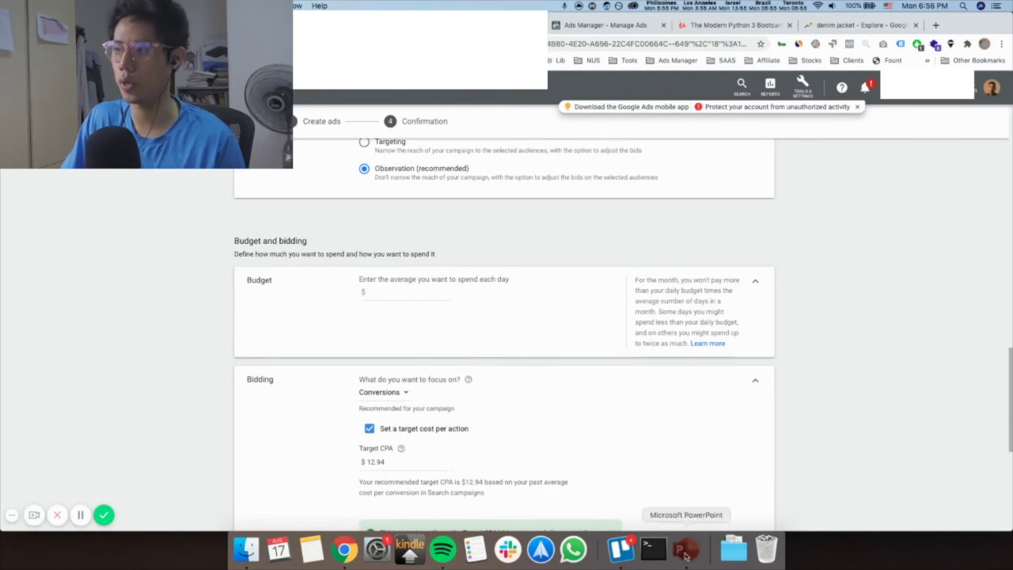
# Step: Switch to PowerPoint, show the Maximize clicks slide and point out its ">$50/day" and "Run >7 days" lines by selecting them
pyautogui.press('super+Tab')
pyautogui.scroll(-2, 103, 317)
pyautogui.click(118, 373)
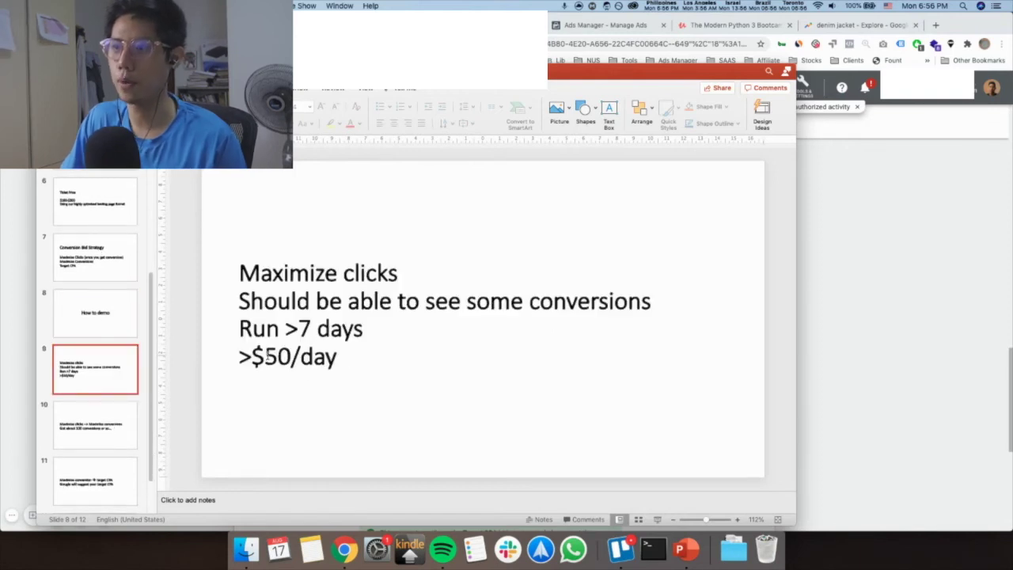
pyautogui.click(268, 355)
pyautogui.moveTo(337, 356); pyautogui.dragTo(237, 354)
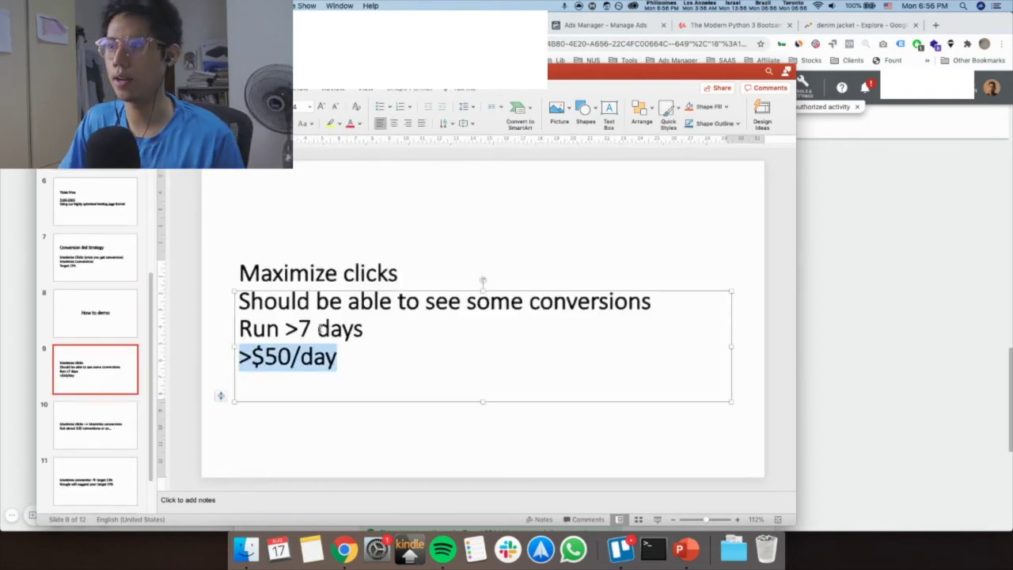
pyautogui.moveTo(363, 329); pyautogui.dragTo(227, 337)
# Step: Switch back to Google Ads and set the campaign's bidding focus to Clicks
pyautogui.click(848, 321)
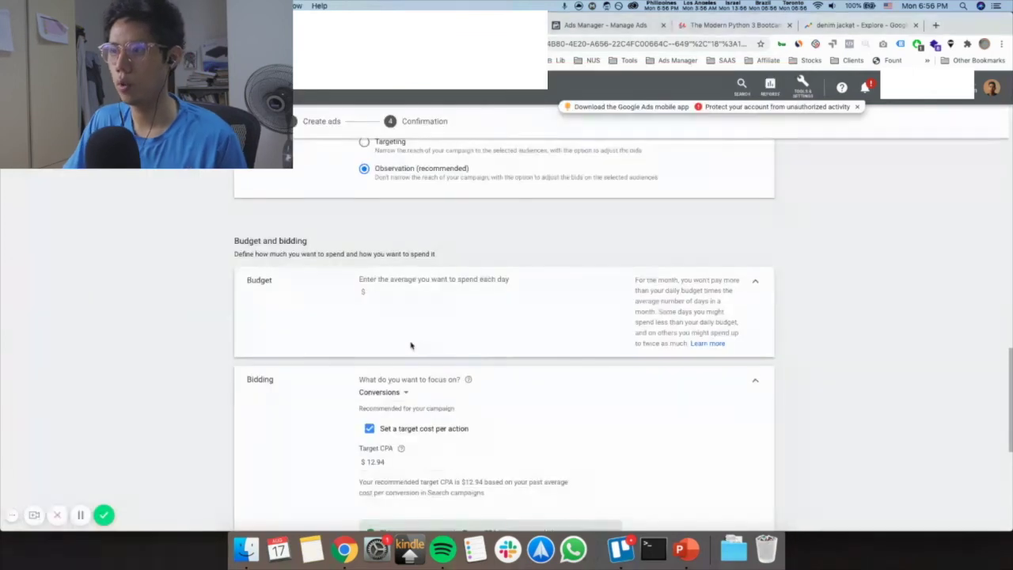
pyautogui.scroll(-5, 410, 344)
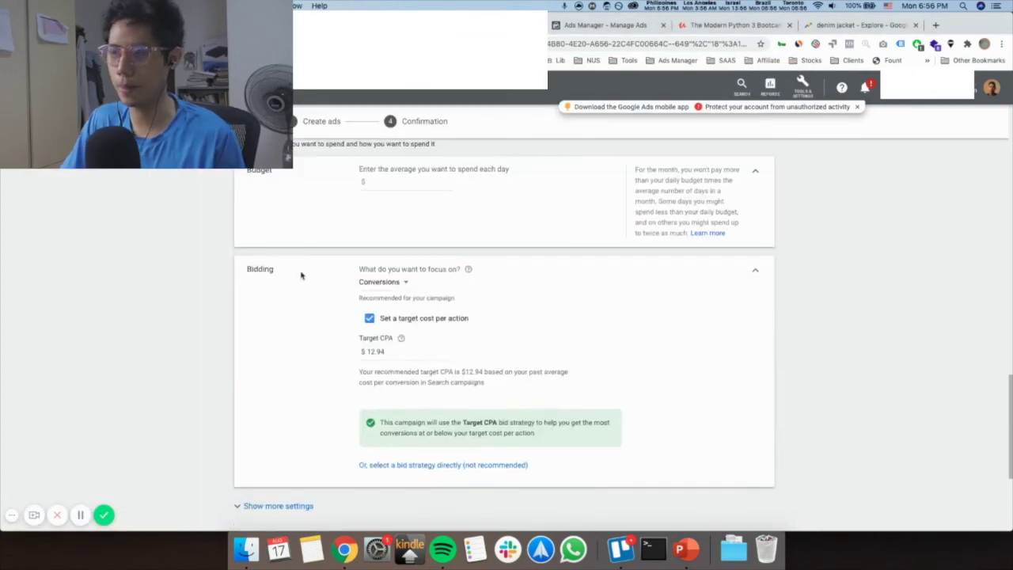
pyautogui.click(373, 285)
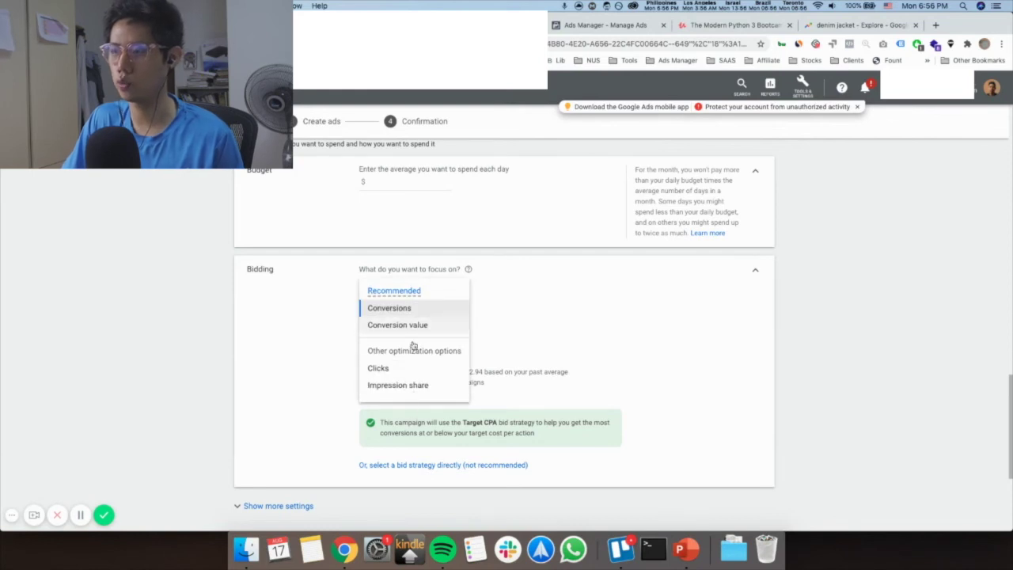
pyautogui.click(410, 370)
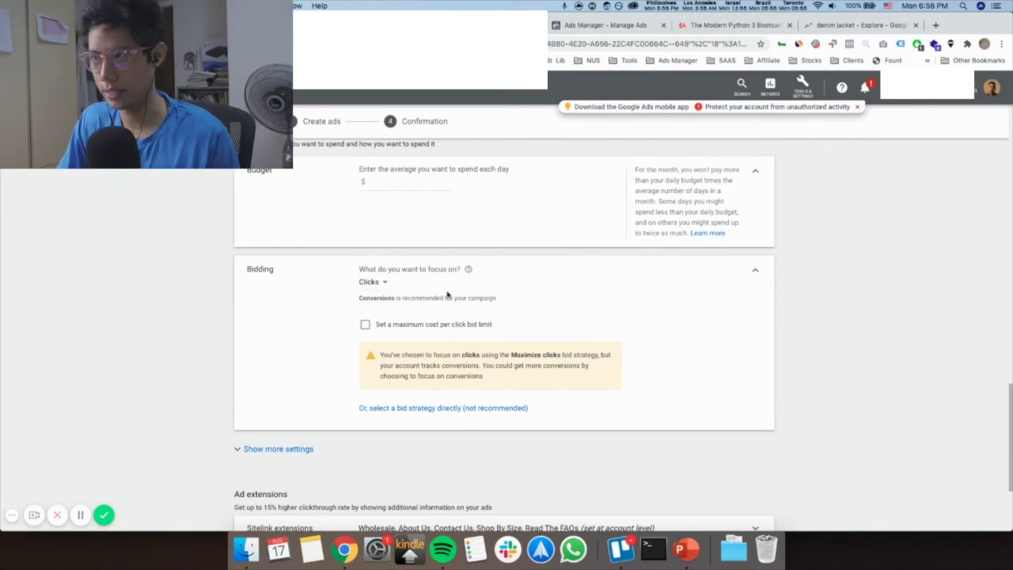
# Step: Enable the maximum cost per click bid limit, try $0.75 and $1 as its value, and clear the amount
pyautogui.click(396, 325)
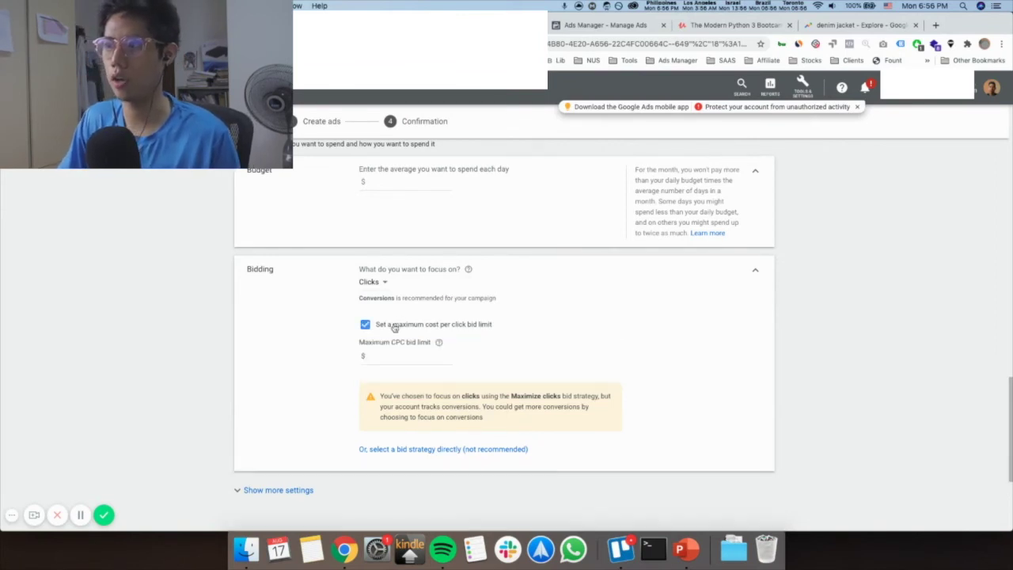
pyautogui.click(398, 356)
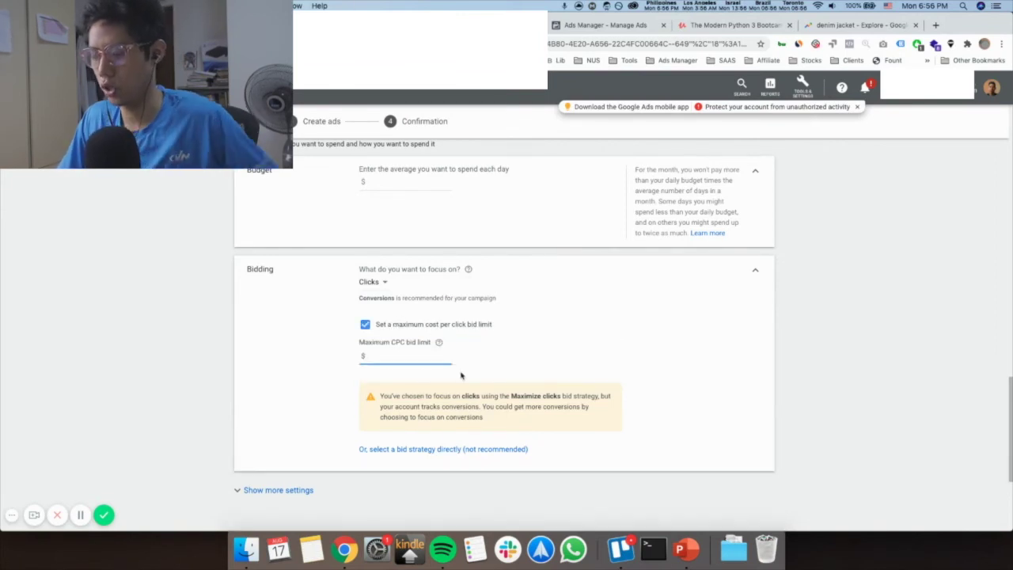
pyautogui.write('0.75')
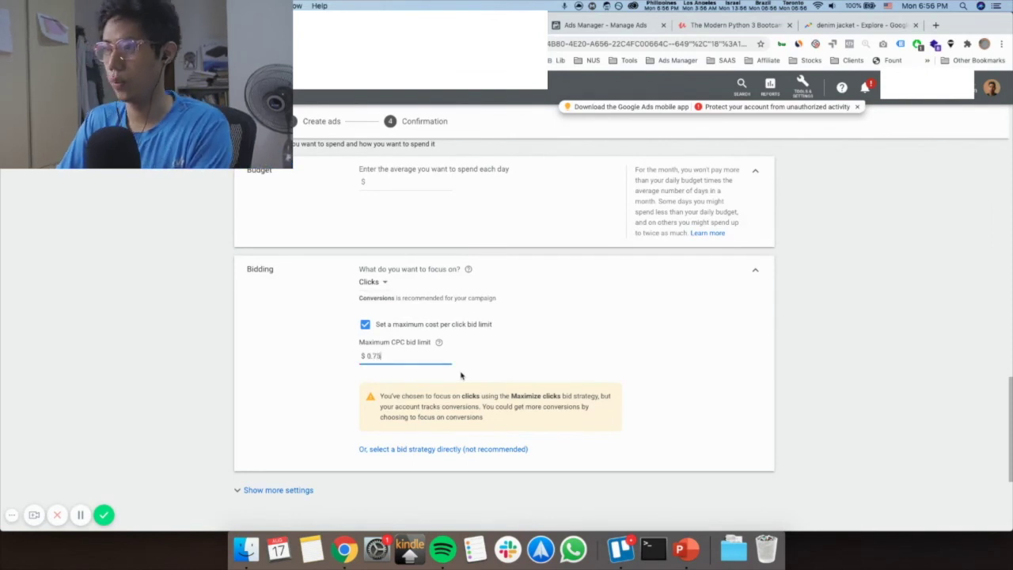
pyautogui.press('super+a')
pyautogui.press('BackSpace')
pyautogui.write('1')
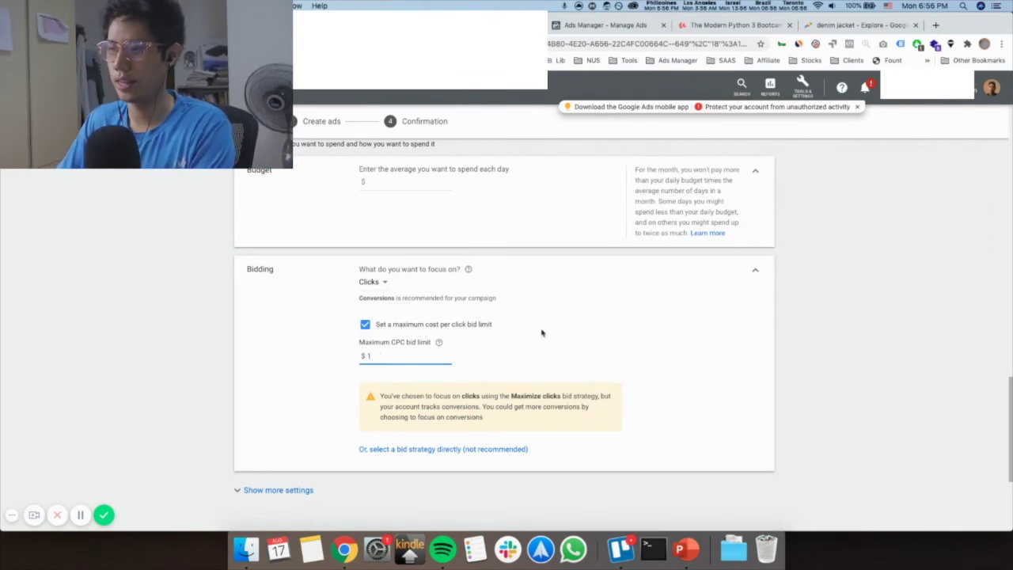
pyautogui.write('.0')
pyautogui.press('BackSpace')
pyautogui.press('BackSpace')
pyautogui.press('BackSpace')
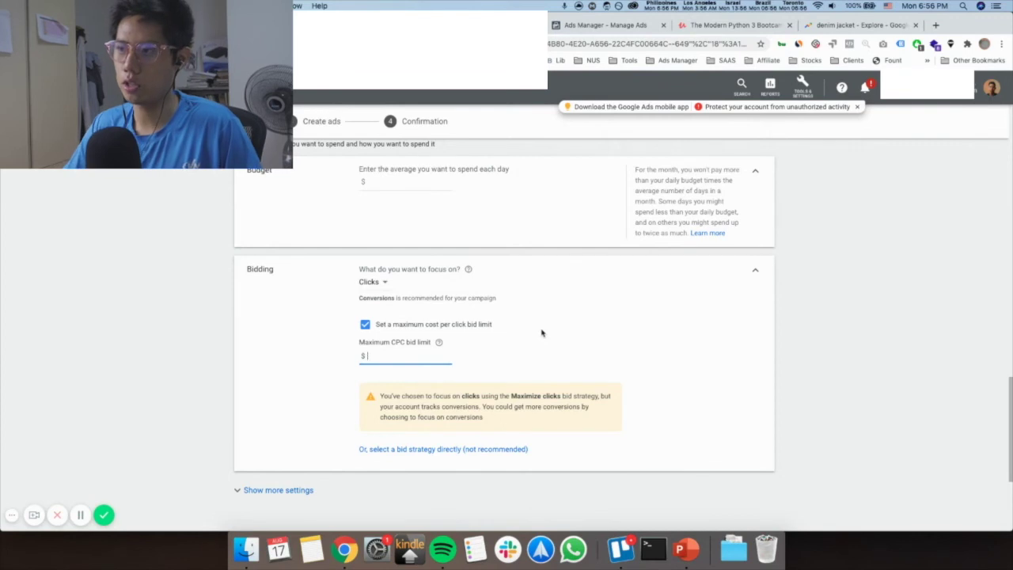
pyautogui.scroll(-5, 473, 341)
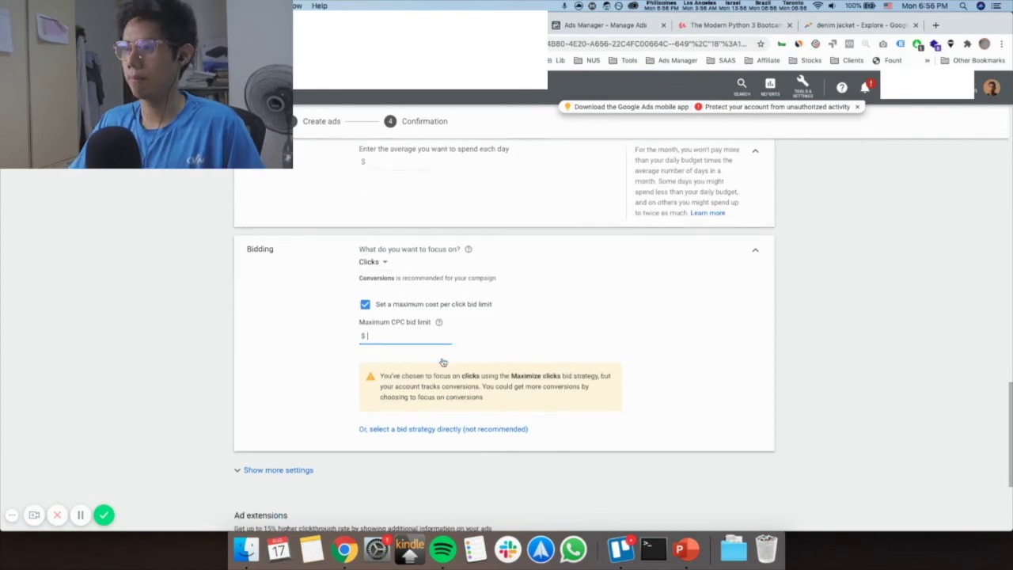
pyautogui.scroll(5, 324, 255)
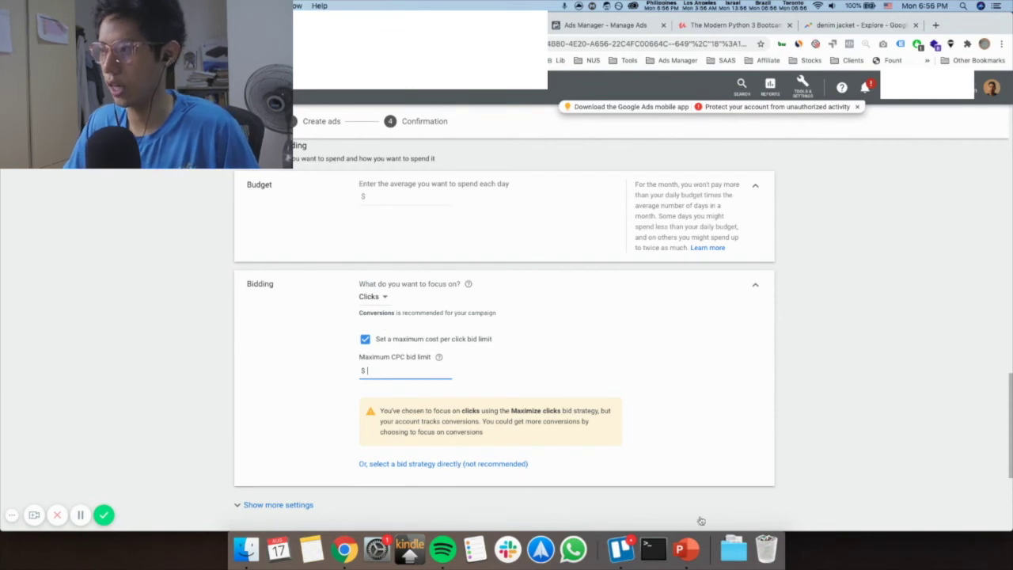
# Step: Switch to PowerPoint and show the slide about moving from Maximize clicks to Maximize conversions
pyautogui.click(686, 549)
pyautogui.click(355, 442)
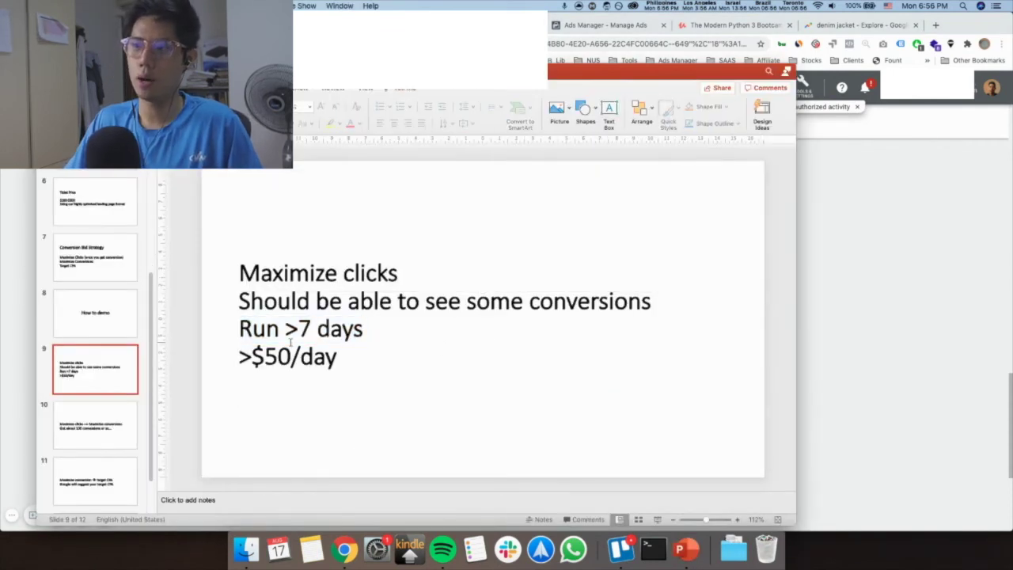
pyautogui.scroll(-2, 108, 361)
pyautogui.click(110, 364)
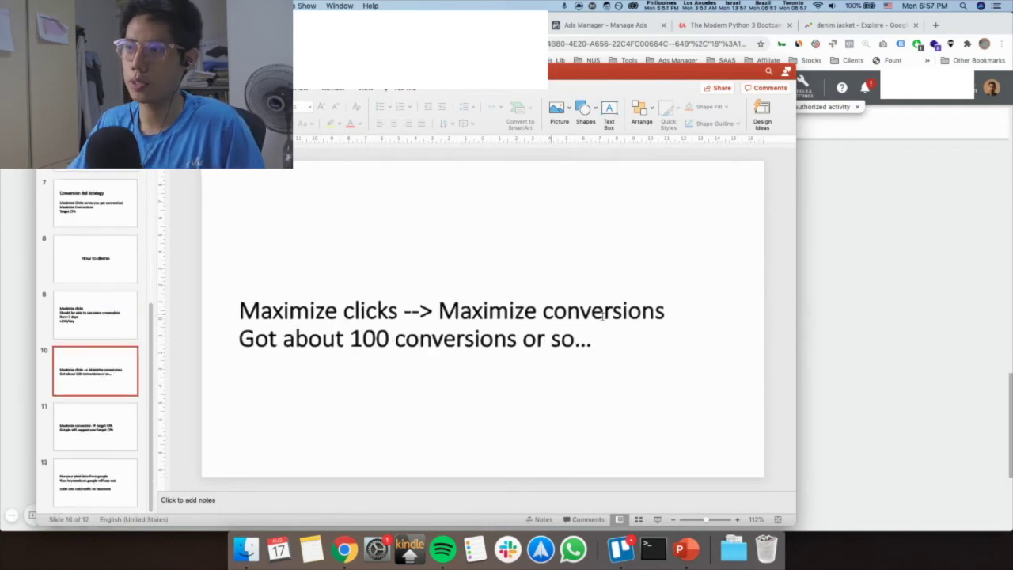
# Step: Switch back to Google Ads and set the bidding focus to Conversions without a target cost per action
pyautogui.click(879, 306)
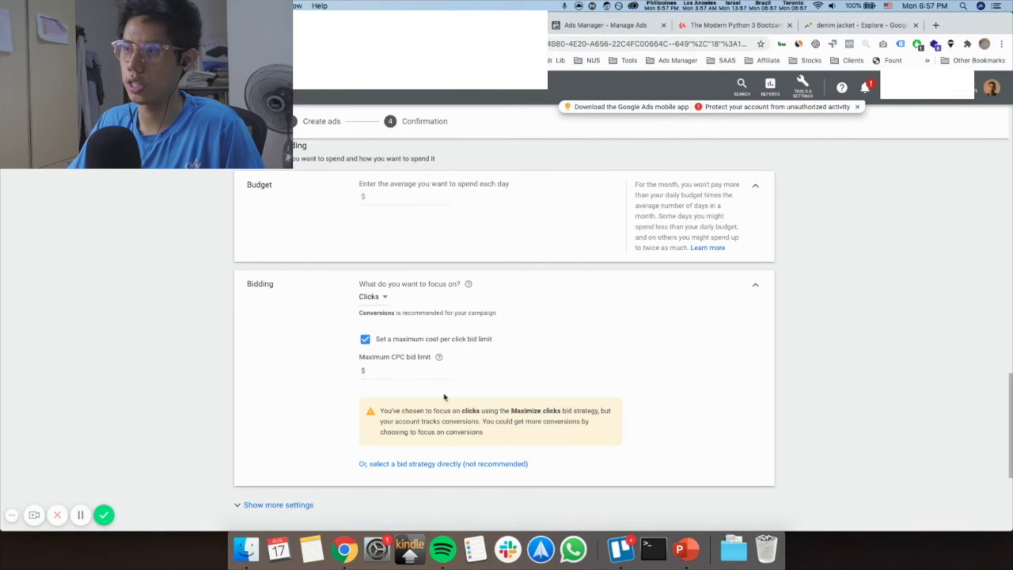
pyautogui.click(370, 295)
pyautogui.click(397, 323)
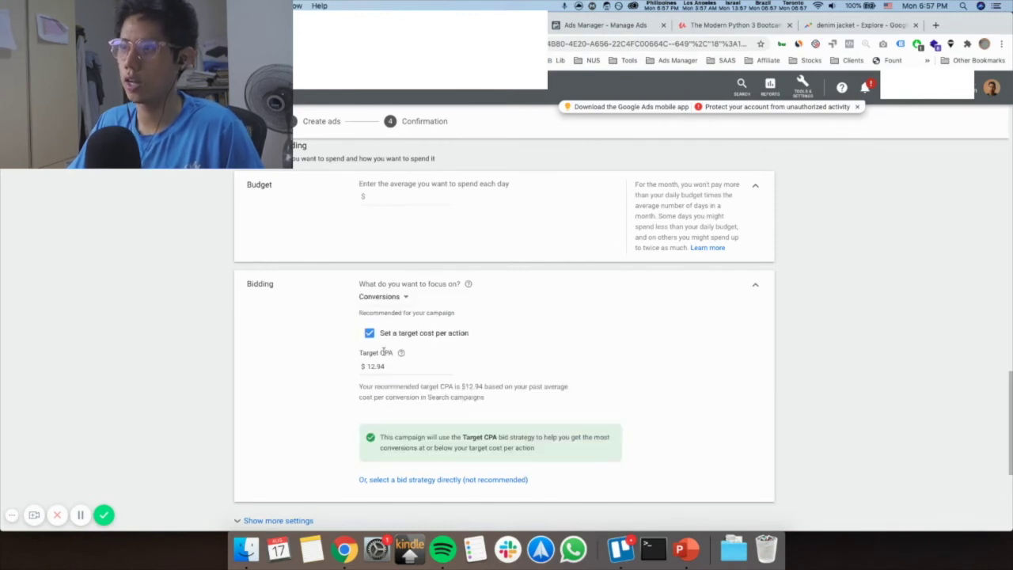
pyautogui.click(369, 332)
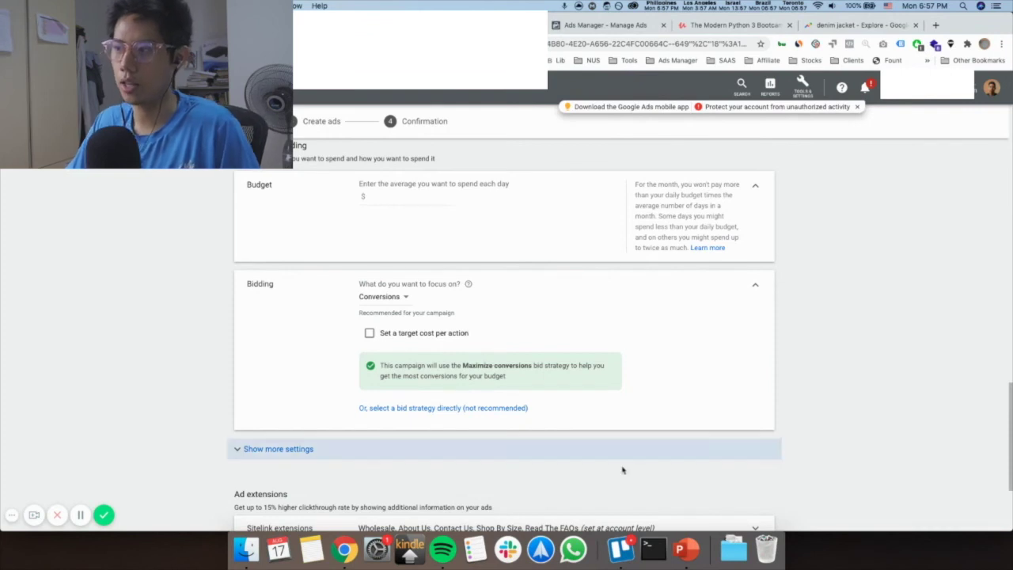
# Step: In PowerPoint, highlight the "Got about 100 conversions or so..." line, and show the slide on moving from Maximize conversion to target CPA
pyautogui.click(686, 548)
pyautogui.click(281, 335)
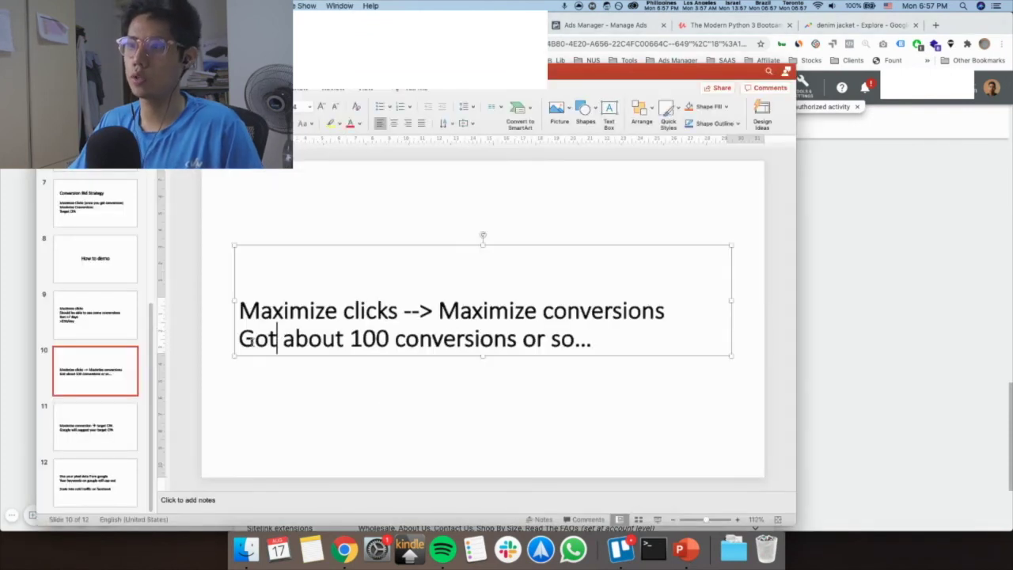
pyautogui.moveTo(239, 338); pyautogui.dragTo(596, 346)
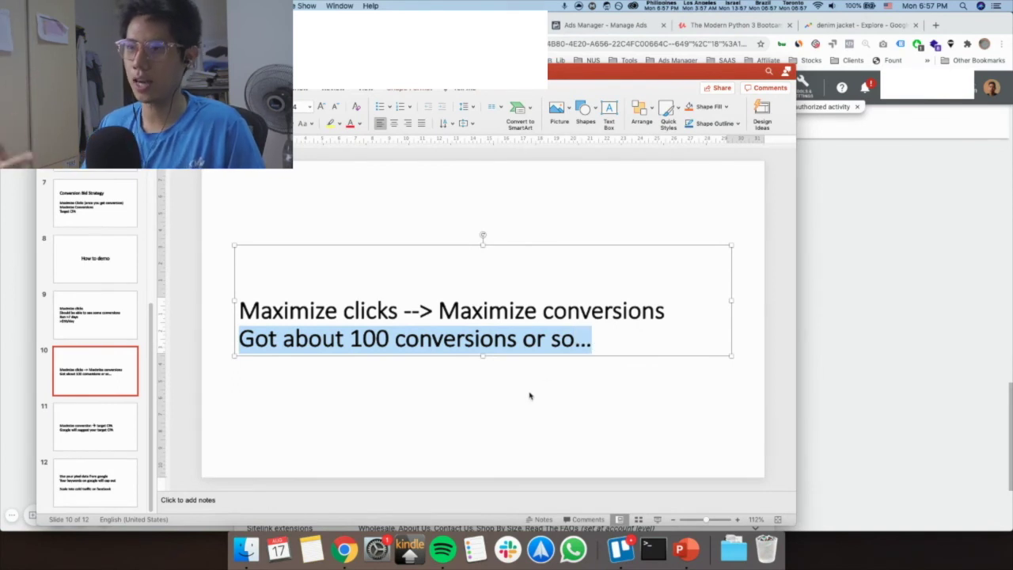
pyautogui.click(124, 428)
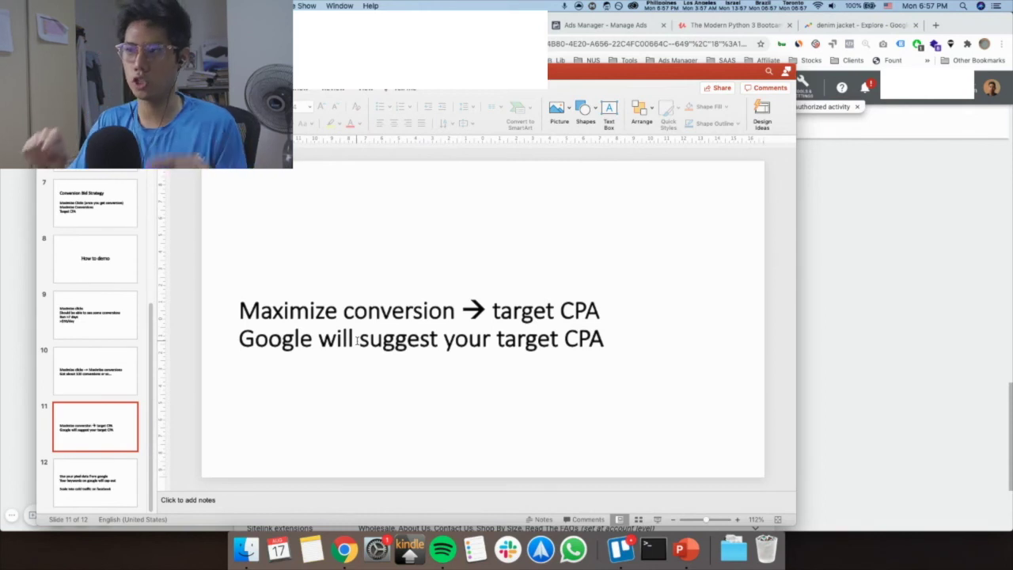
# Step: Switch back to Google Ads and turn on the target cost per action for the campaign's bidding
pyautogui.click(856, 304)
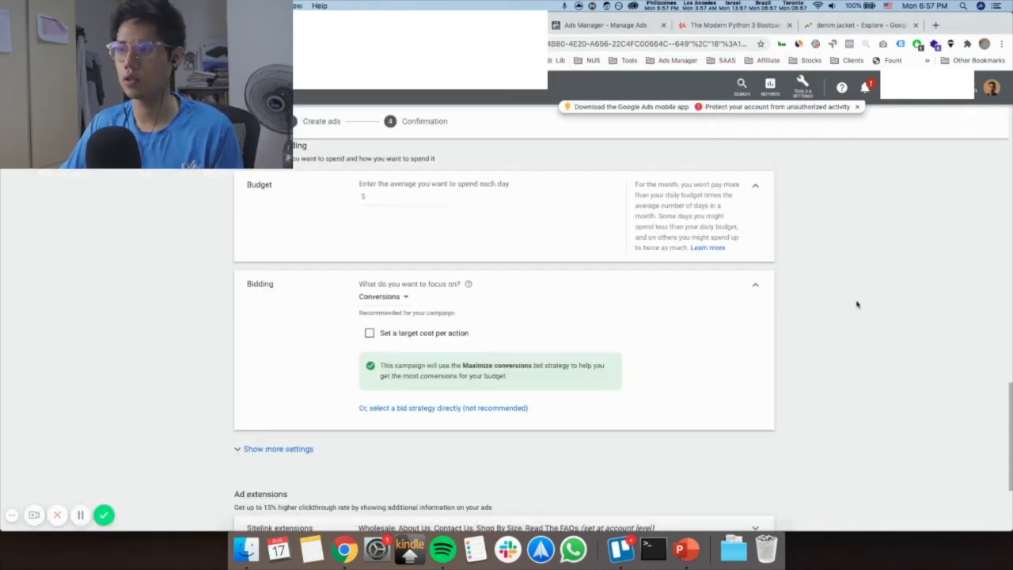
pyautogui.click(384, 334)
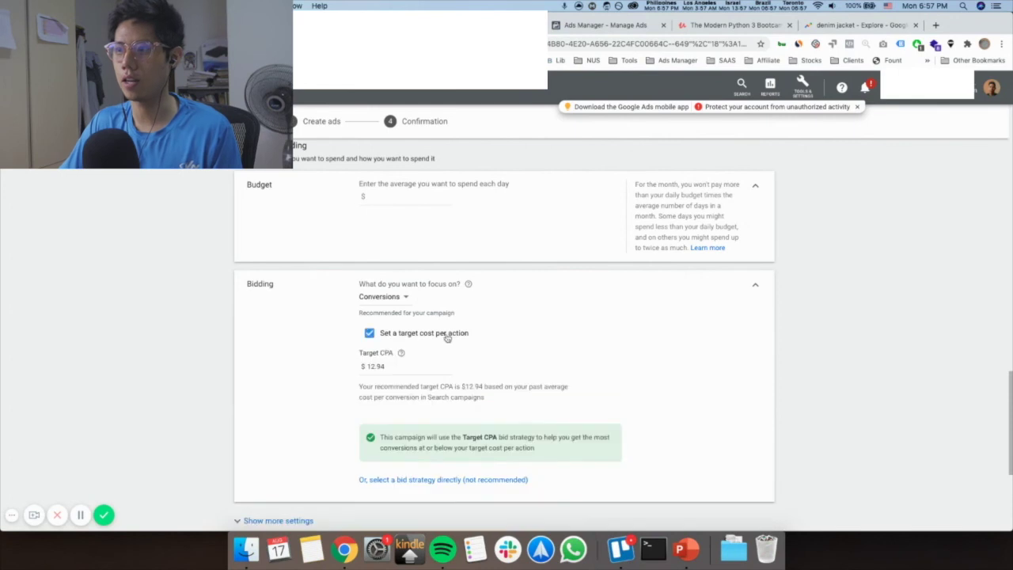
# Step: Highlight the Target CPA amount and the green note explaining the campaign's Target CPA bid strategy
pyautogui.click(384, 367)
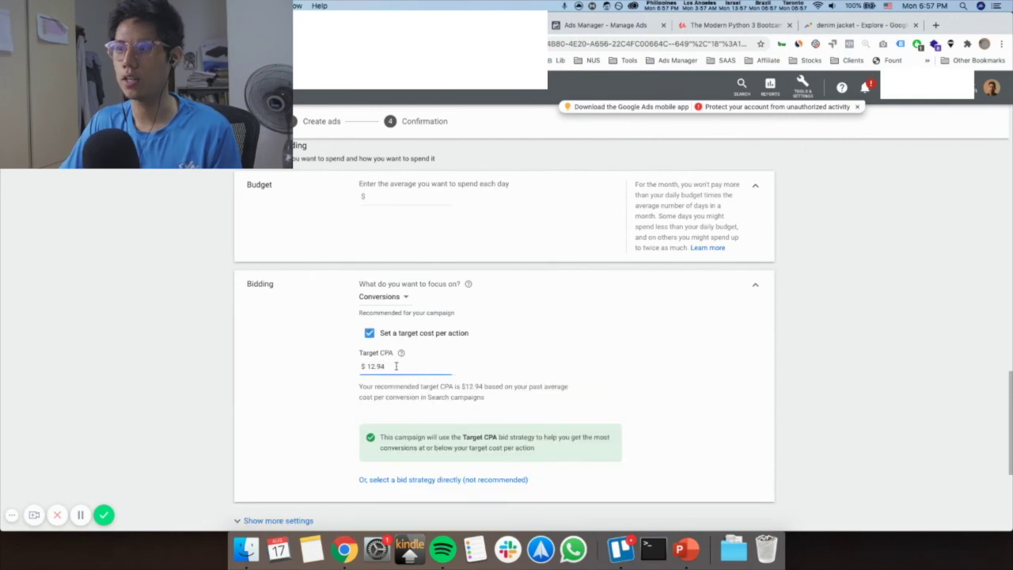
pyautogui.moveTo(402, 366); pyautogui.dragTo(337, 371)
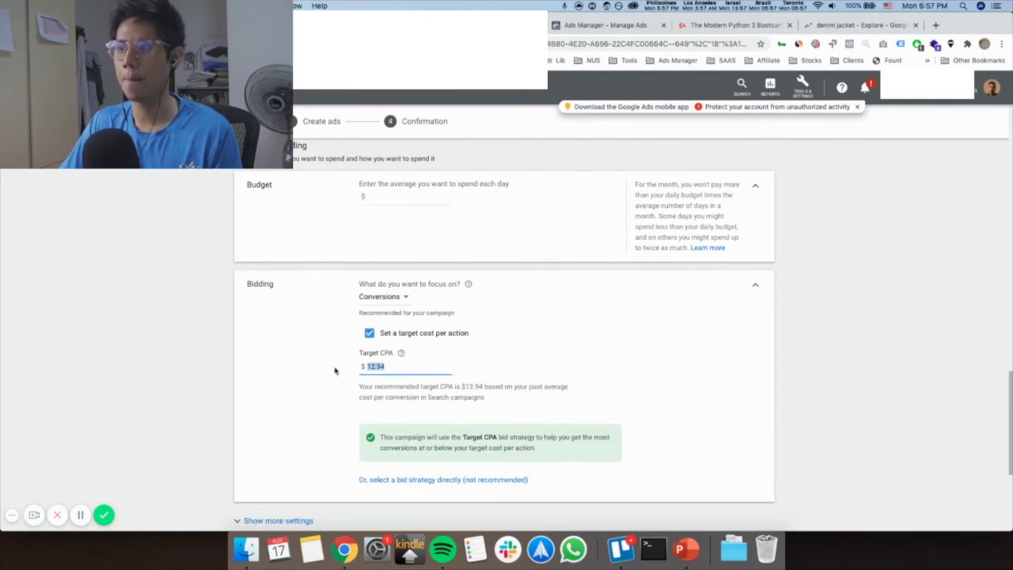
pyautogui.click(477, 441)
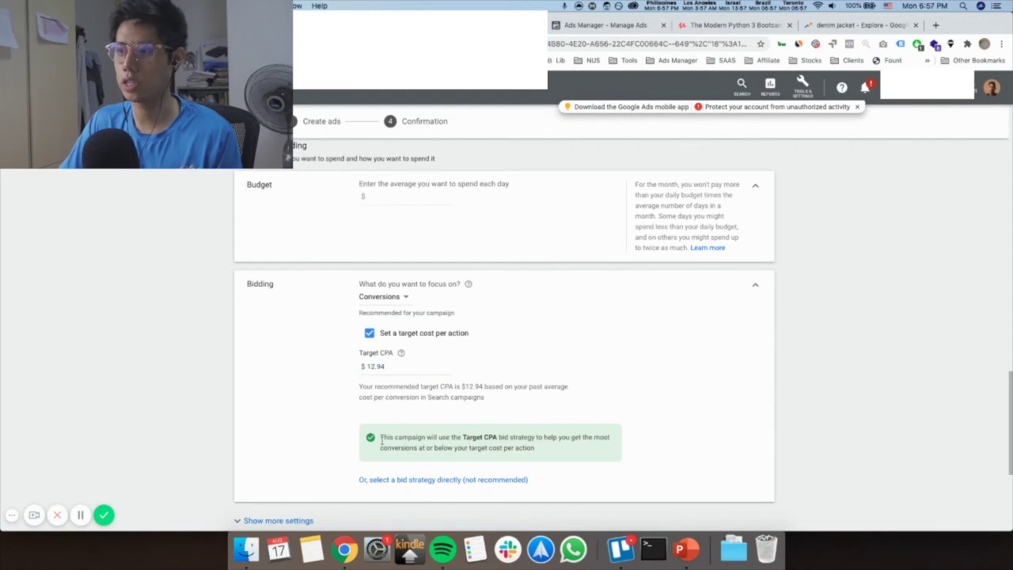
pyautogui.moveTo(380, 437); pyautogui.dragTo(558, 456)
pyautogui.click(475, 438)
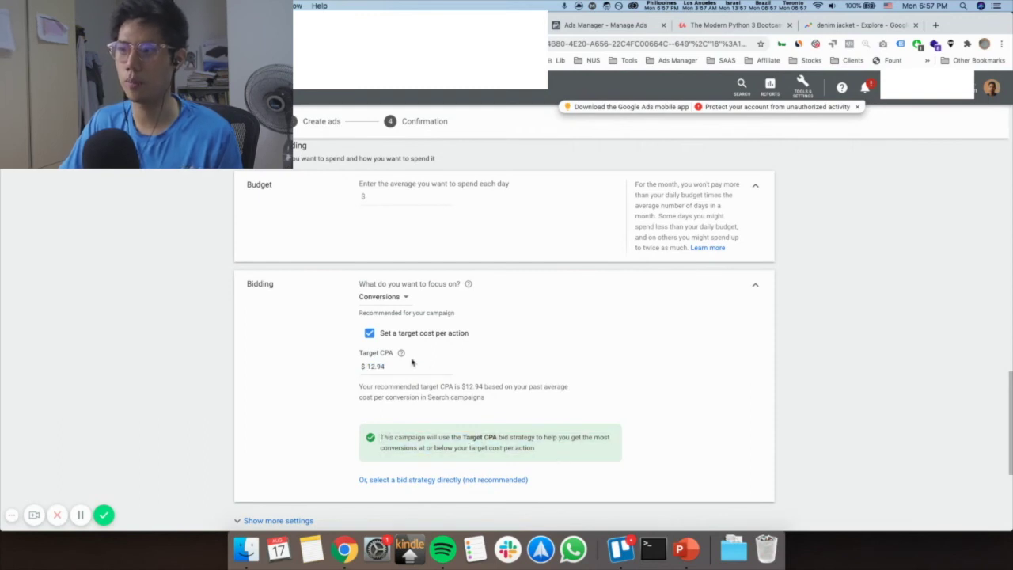
# Step: Examine the recommended target CPA text based on past average cost per conversion, and compare it with the Target CPA amount
pyautogui.moveTo(380, 388); pyautogui.dragTo(441, 388)
pyautogui.click(380, 392)
pyautogui.moveTo(360, 388); pyautogui.dragTo(316, 391)
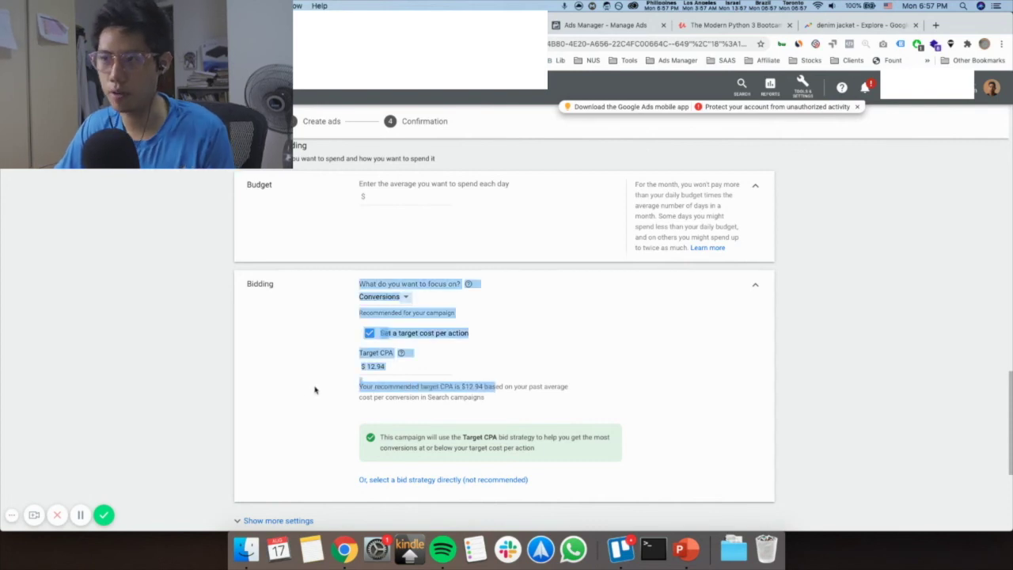
pyautogui.click(433, 400)
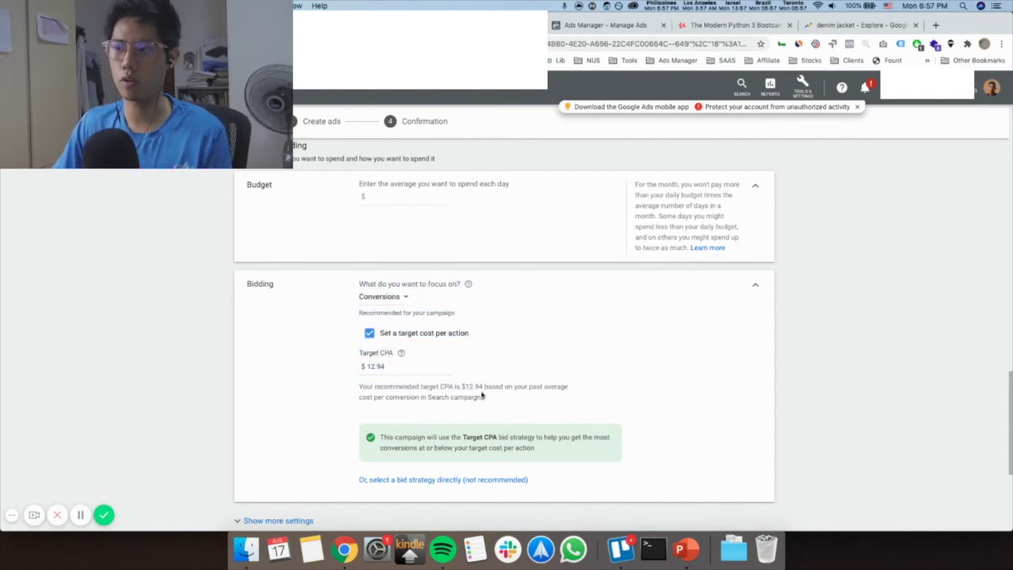
pyautogui.click(385, 367)
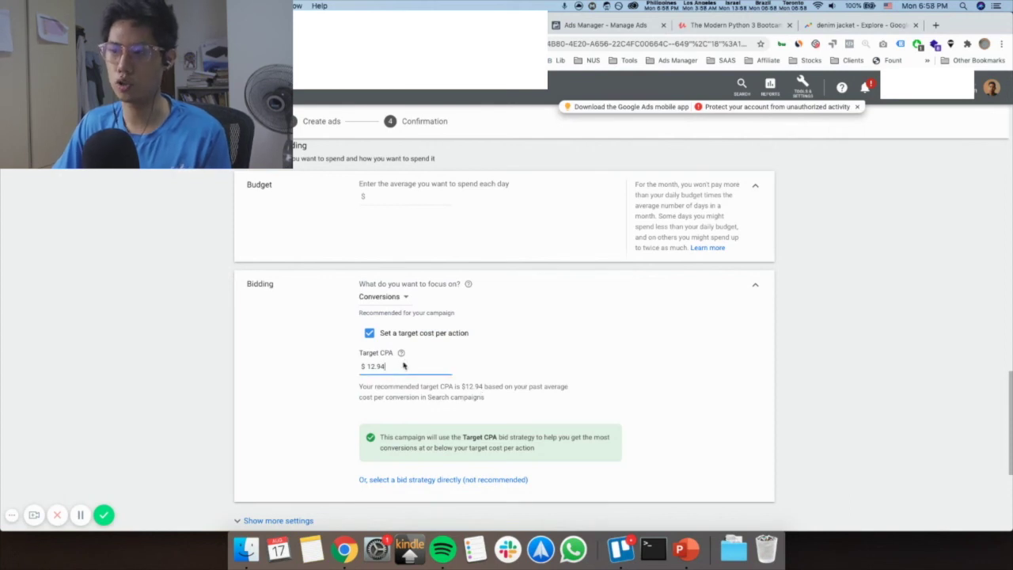
pyautogui.scroll(-5, 522, 403)
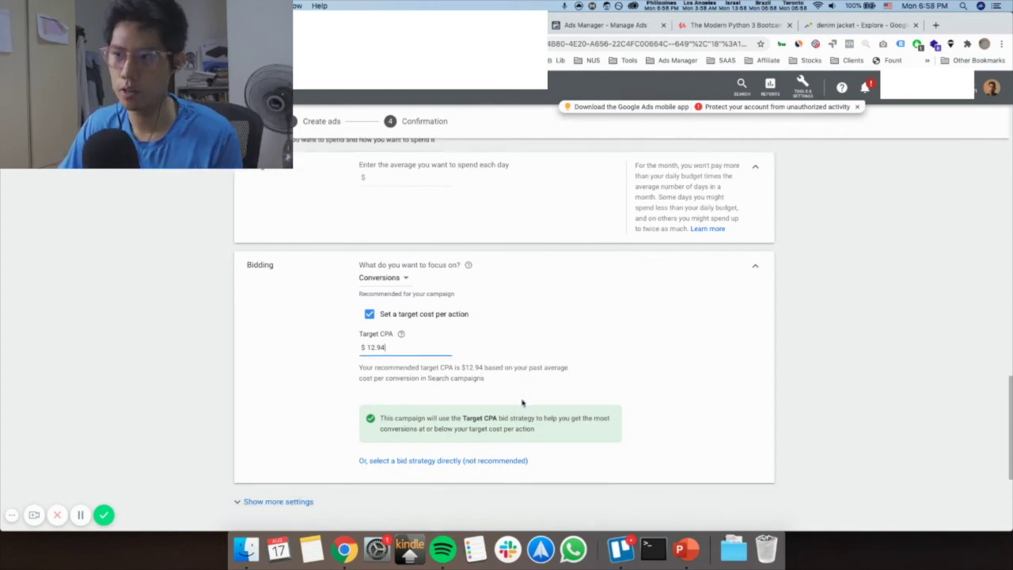
pyautogui.scroll(2, 130, 291)
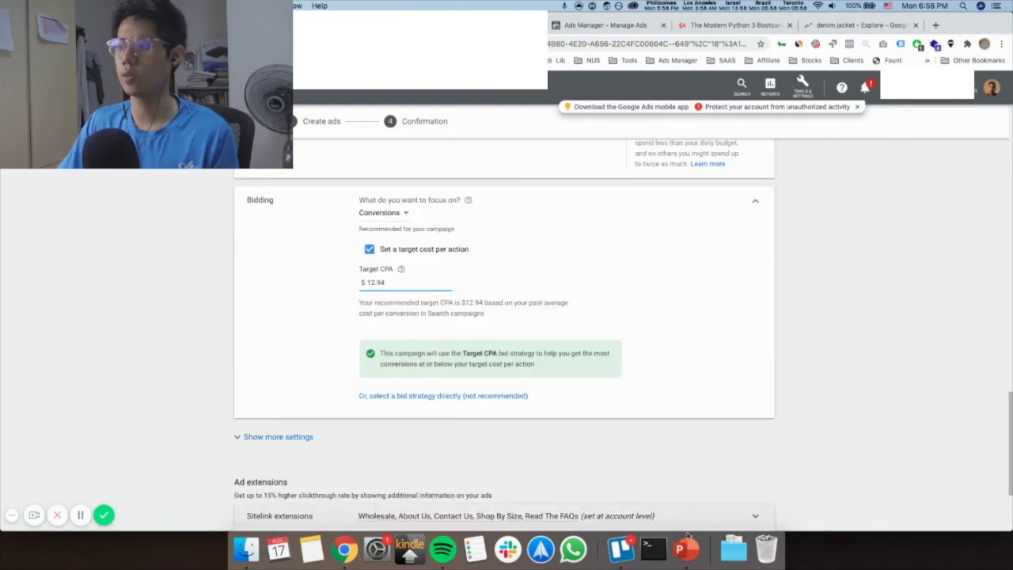
# Step: Switch to PowerPoint and show the last slide, about using Google pixel data and scaling into cold traffic on Facebook
pyautogui.click(687, 547)
pyautogui.click(131, 475)
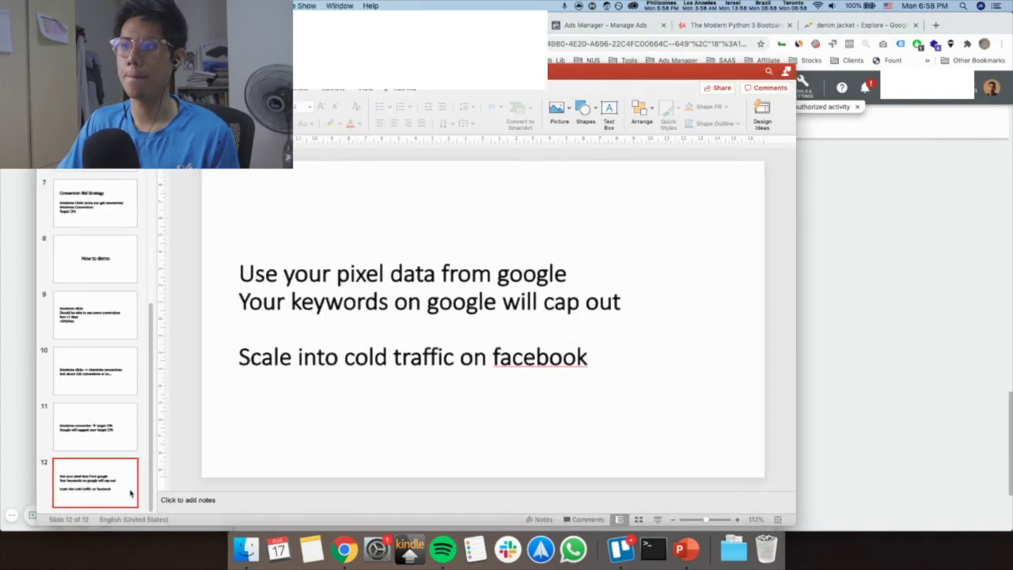